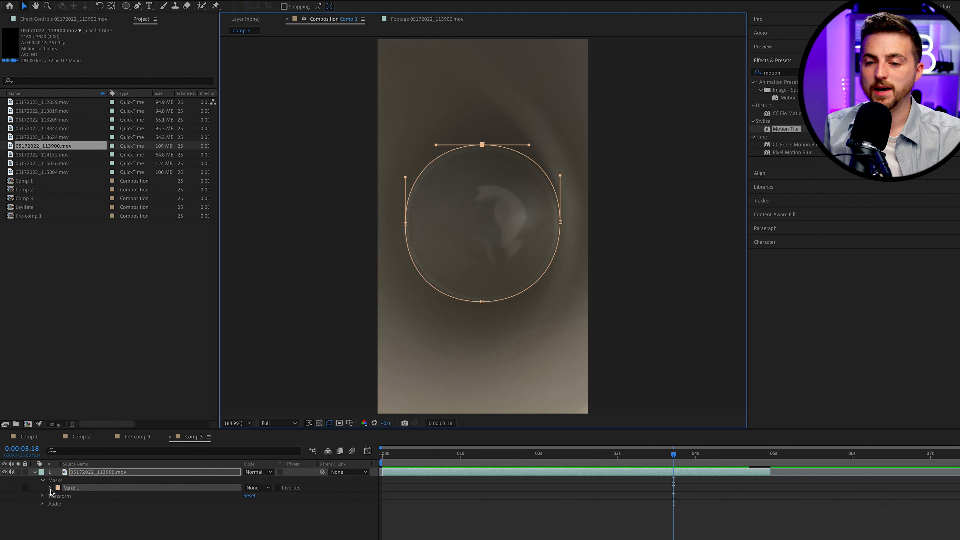
# Start keyframing Mask 1's path at 0:00:03:18 and move its four points onto the mug's inner base at 0:00:03:12.
pyautogui.click(66, 496)
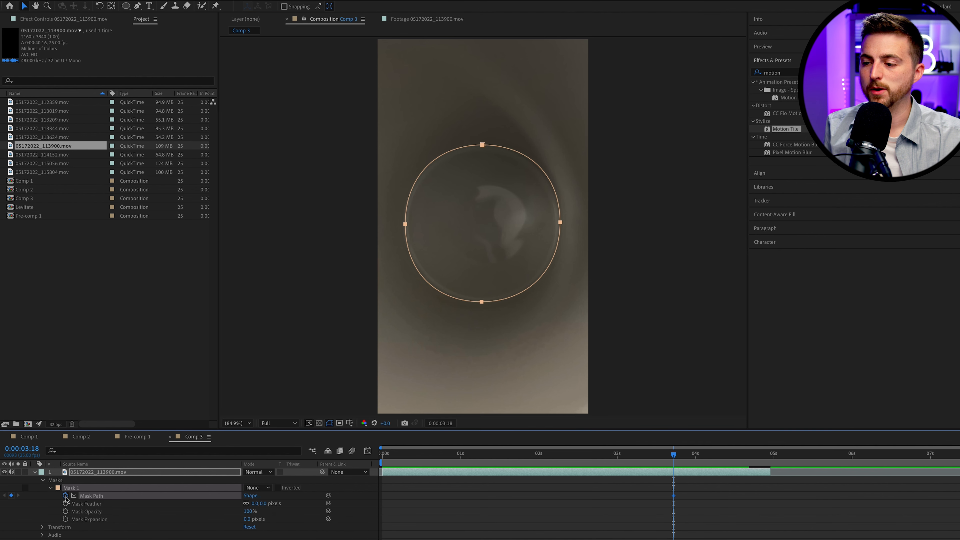
pyautogui.moveTo(667, 459)
pyautogui.mouseDown()
pyautogui.moveTo(609, 459)
pyautogui.moveTo(653, 457)
pyautogui.mouseUp()
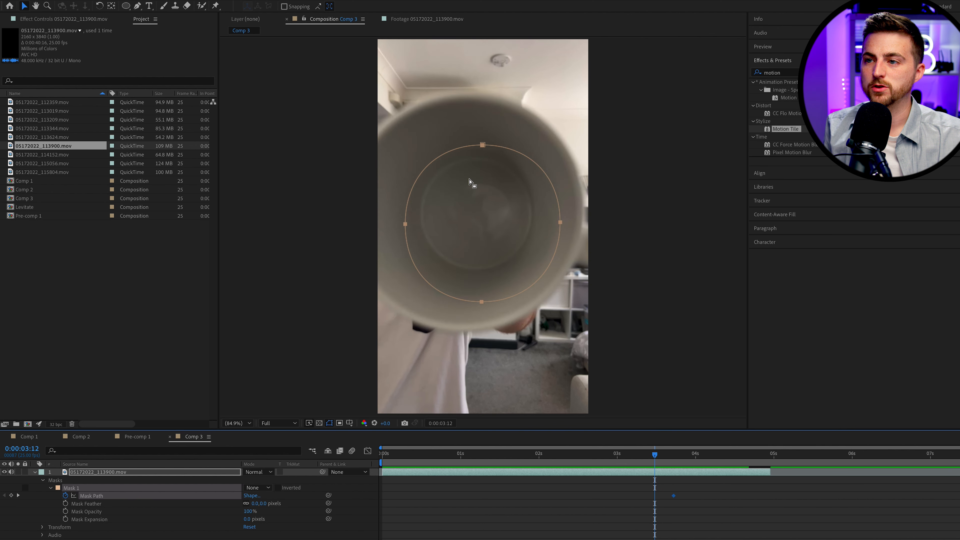
pyautogui.press('.')
pyautogui.press('.')
pyautogui.press('.')
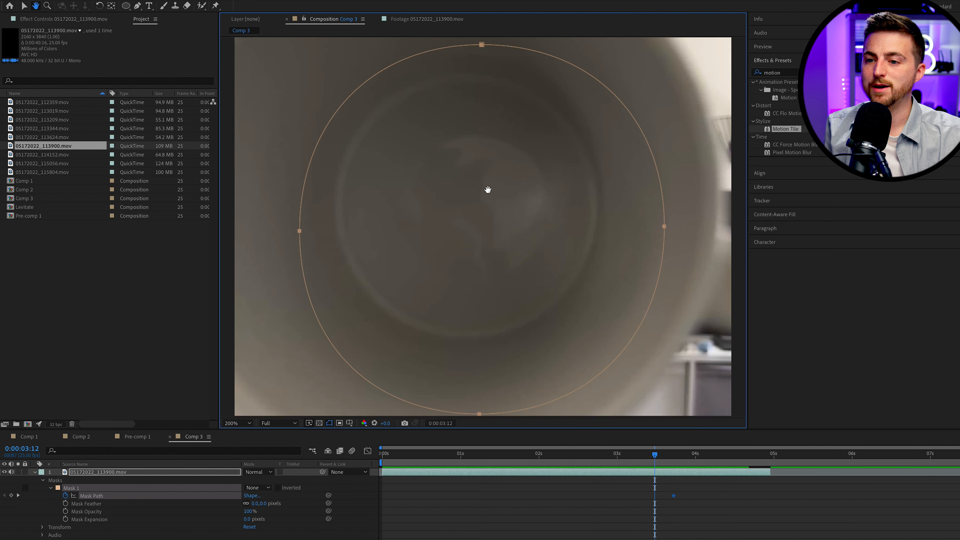
pyautogui.scroll(2, 462, 231)
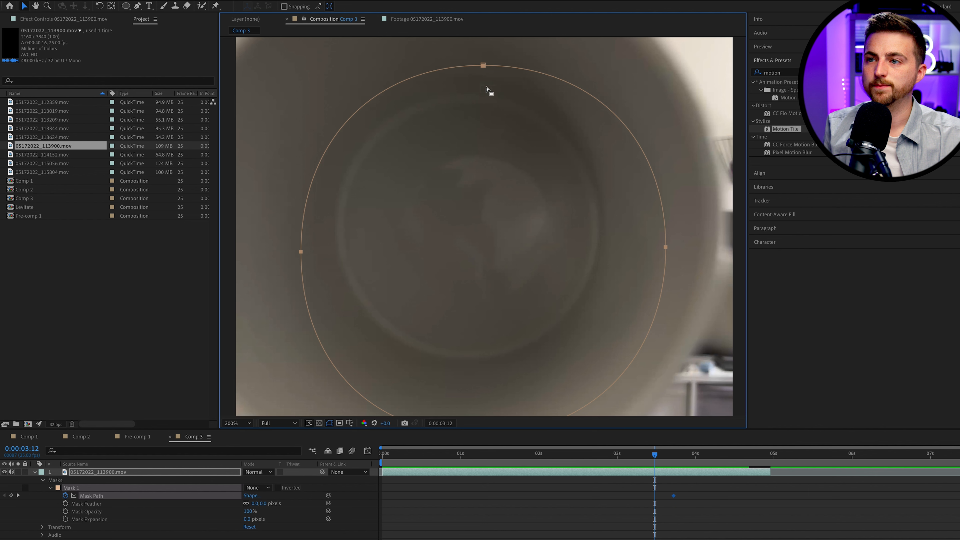
pyautogui.moveTo(484, 65); pyautogui.dragTo(475, 101)
pyautogui.moveTo(661, 248); pyautogui.dragTo(600, 243)
pyautogui.moveTo(301, 254); pyautogui.dragTo(339, 222)
pyautogui.scroll(-4, 476, 318)
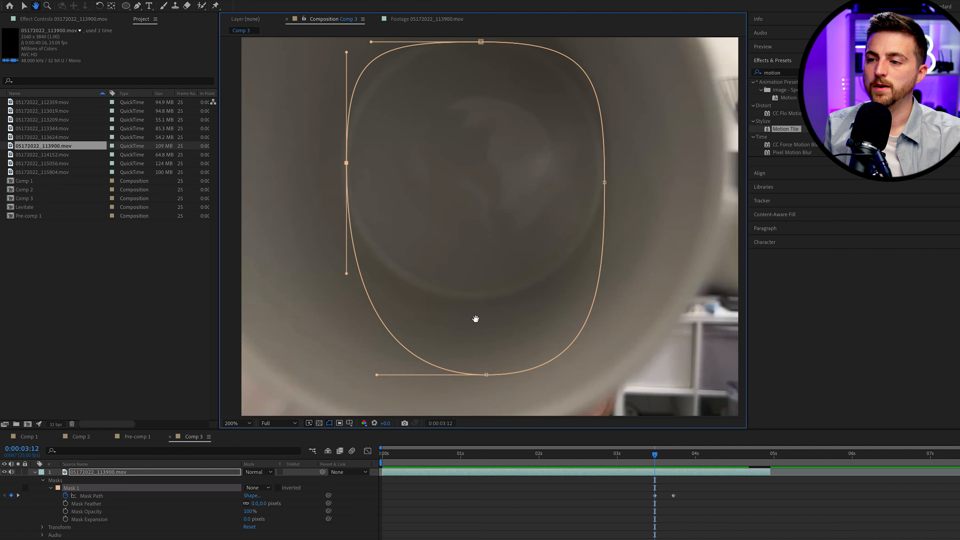
pyautogui.moveTo(486, 375); pyautogui.dragTo(468, 357)
# Reshape the mask's curve handles at 0:00:03:12 so the path follows the round base inside the mug.
pyautogui.moveTo(575, 357); pyautogui.dragTo(516, 352)
pyautogui.moveTo(360, 363); pyautogui.dragTo(410, 354)
pyautogui.click(340, 219)
pyautogui.moveTo(340, 133); pyautogui.dragTo(342, 146)
pyautogui.moveTo(584, 99); pyautogui.dragTo(547, 98)
pyautogui.click(474, 99)
pyautogui.moveTo(601, 133); pyautogui.dragTo(600, 153)
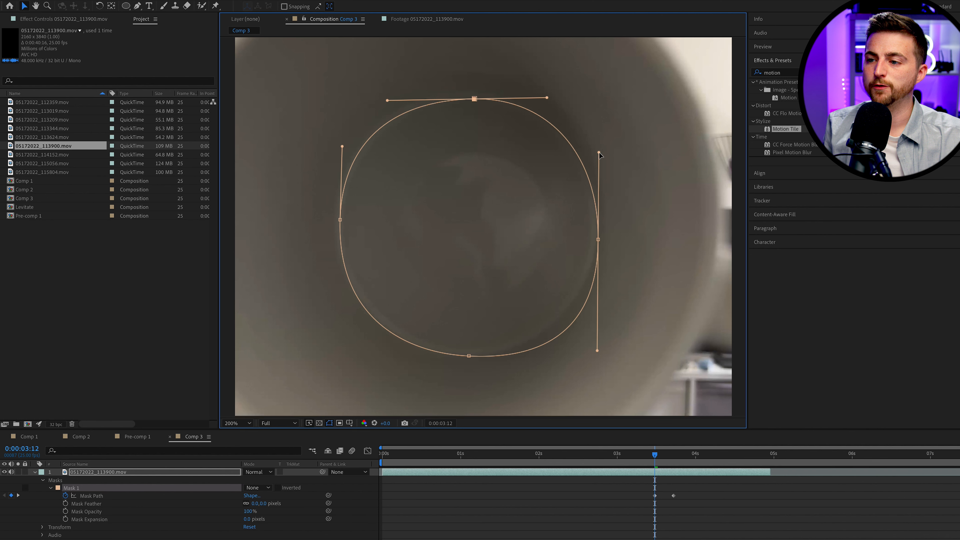
pyautogui.moveTo(603, 332); pyautogui.dragTo(598, 322)
# Fit the mask path to the mug's inner base at 0:00:04:07 by adjusting its points and curve handles.
pyautogui.moveTo(659, 455); pyautogui.dragTo(680, 455)
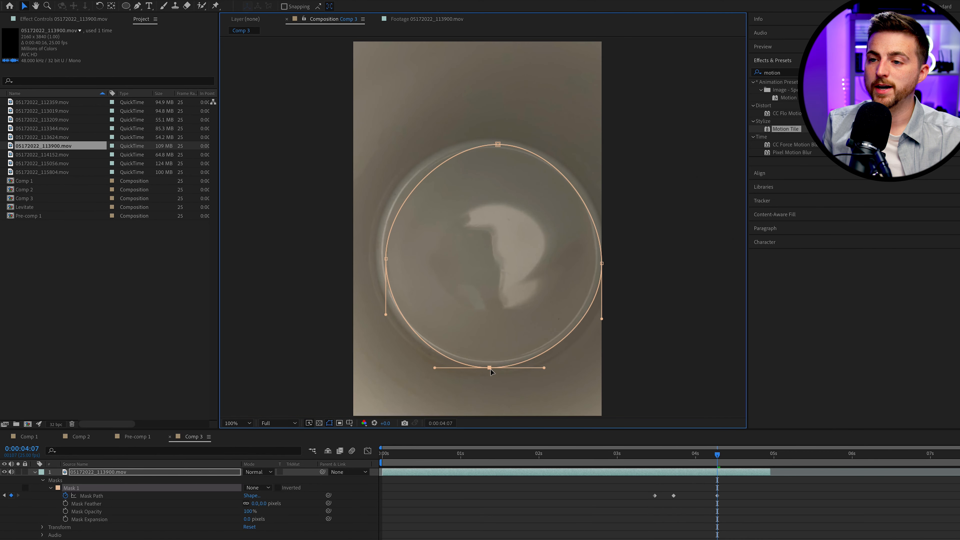
pyautogui.moveTo(393, 256); pyautogui.dragTo(376, 254)
pyautogui.moveTo(375, 201); pyautogui.dragTo(374, 195)
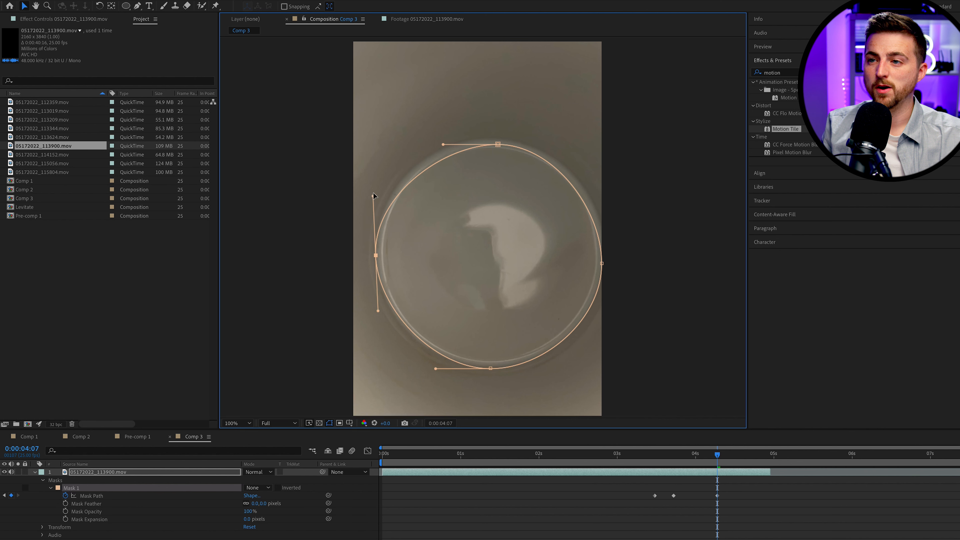
pyautogui.moveTo(441, 145); pyautogui.dragTo(413, 141)
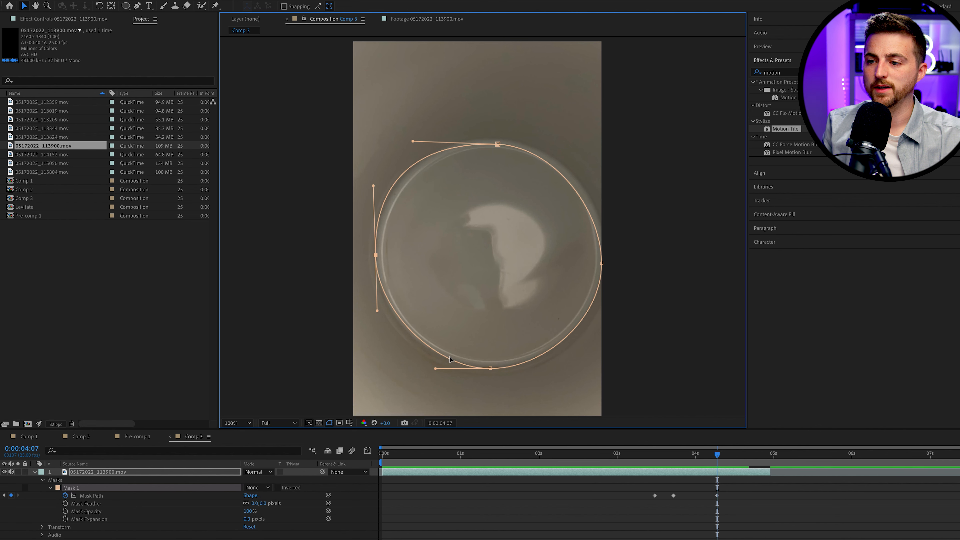
pyautogui.click(490, 368)
pyautogui.click(602, 264)
pyautogui.moveTo(602, 208); pyautogui.dragTo(606, 201)
# Shrink the mask path onto the mug's inner base at 0:00:03:05 by repositioning its points and curve handles.
pyautogui.moveTo(718, 446); pyautogui.dragTo(634, 457)
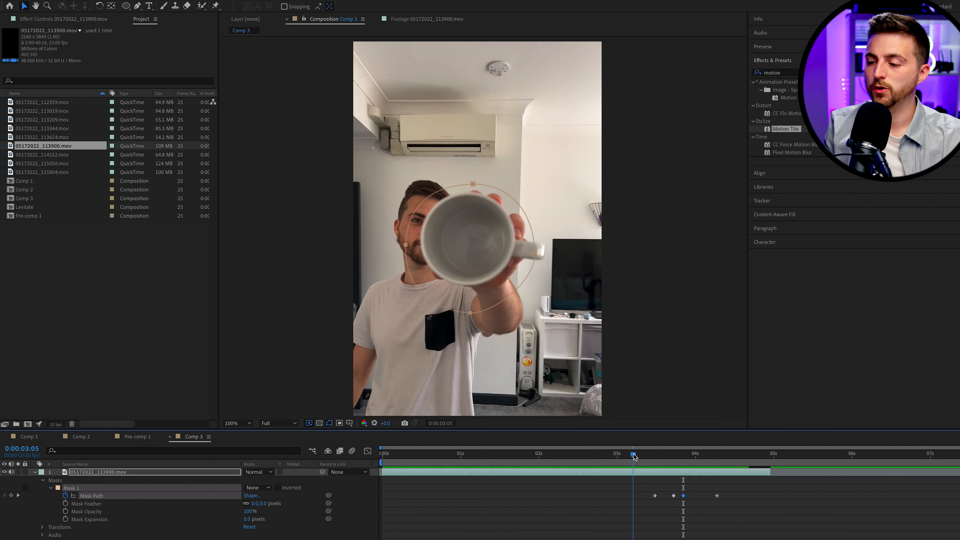
pyautogui.scroll(4, 480, 234)
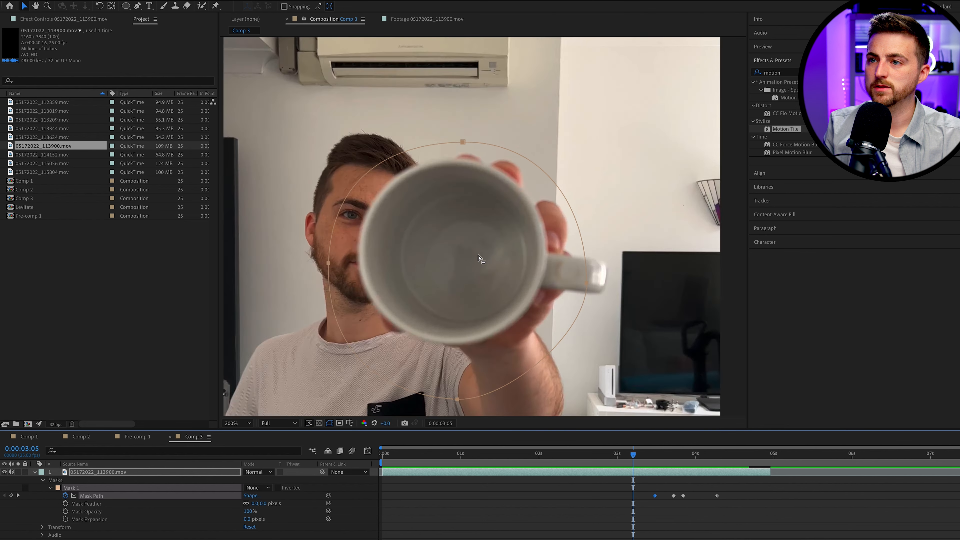
pyautogui.moveTo(466, 195); pyautogui.dragTo(483, 183)
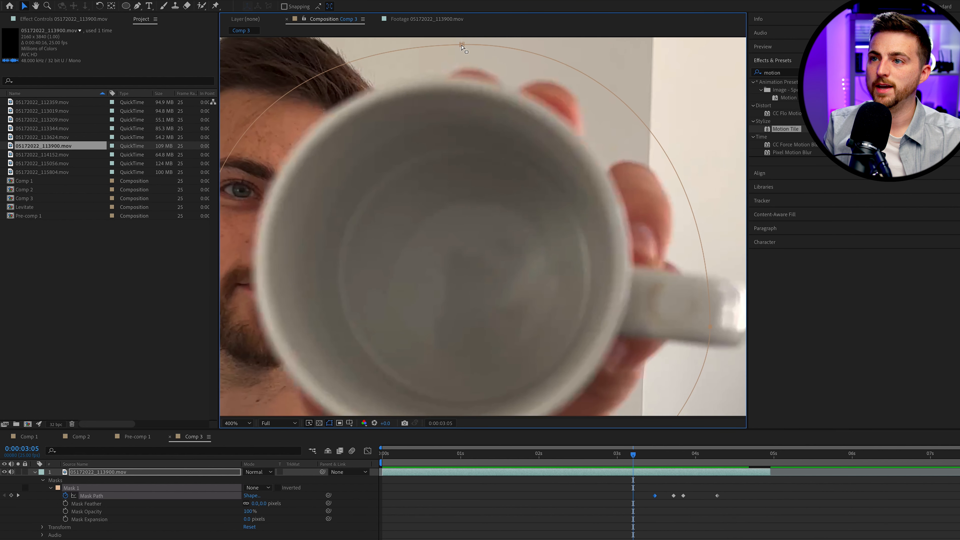
pyautogui.moveTo(460, 131); pyautogui.dragTo(461, 132)
pyautogui.moveTo(461, 45); pyautogui.dragTo(462, 146)
pyautogui.moveTo(530, 211); pyautogui.dragTo(492, 135)
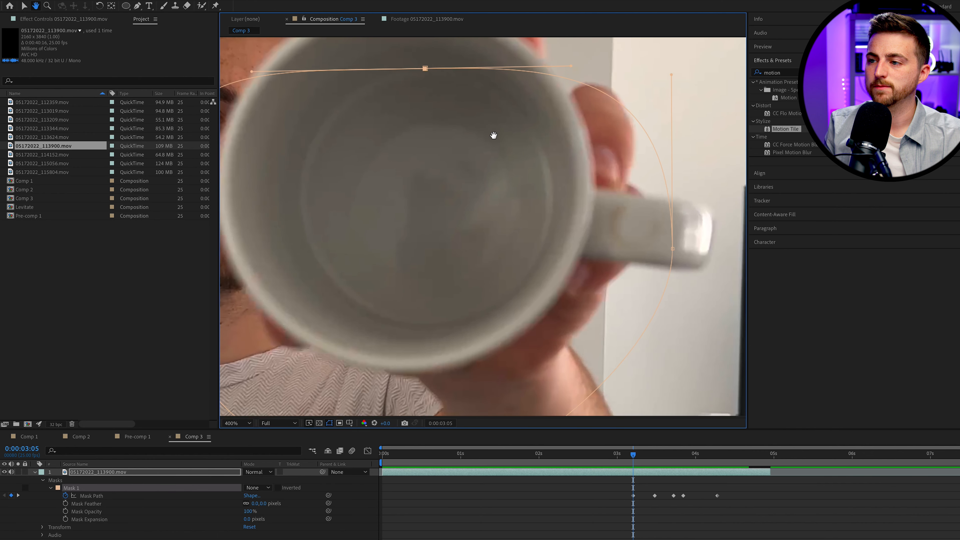
pyautogui.click(564, 78)
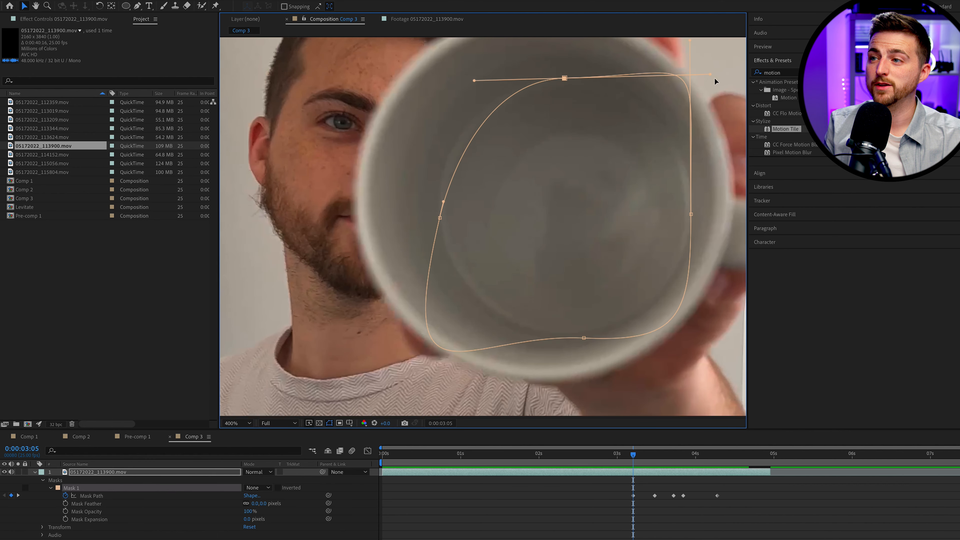
pyautogui.moveTo(710, 74); pyautogui.dragTo(618, 79)
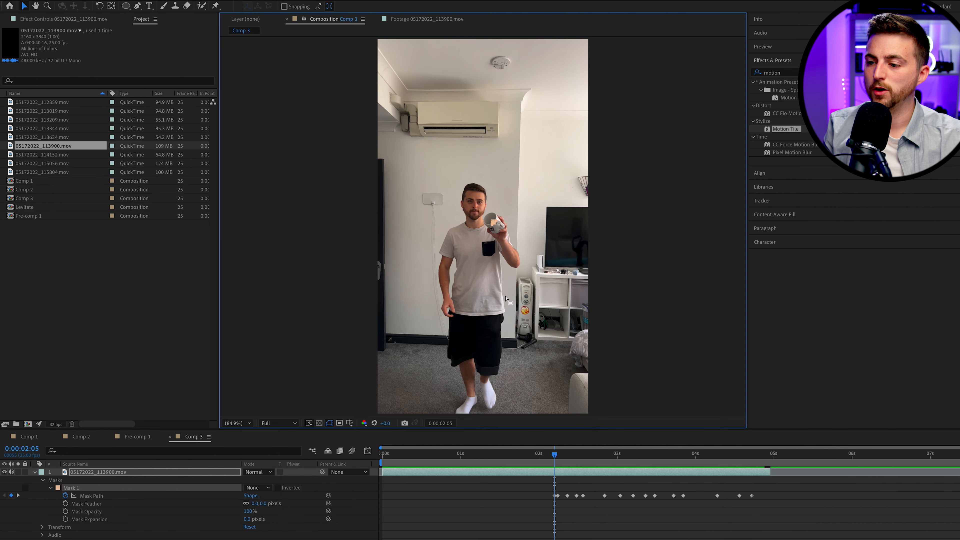
# Check the animated mask between 0:00:02:05 and 0:00:02:16 and set Mask 1's mode to Subtract.
pyautogui.press('.')
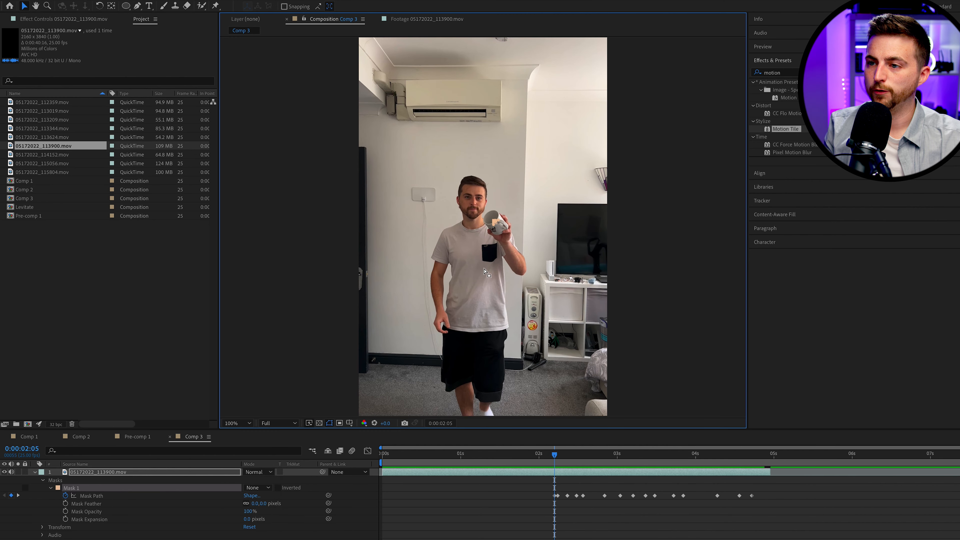
pyautogui.moveTo(557, 456); pyautogui.dragTo(589, 460)
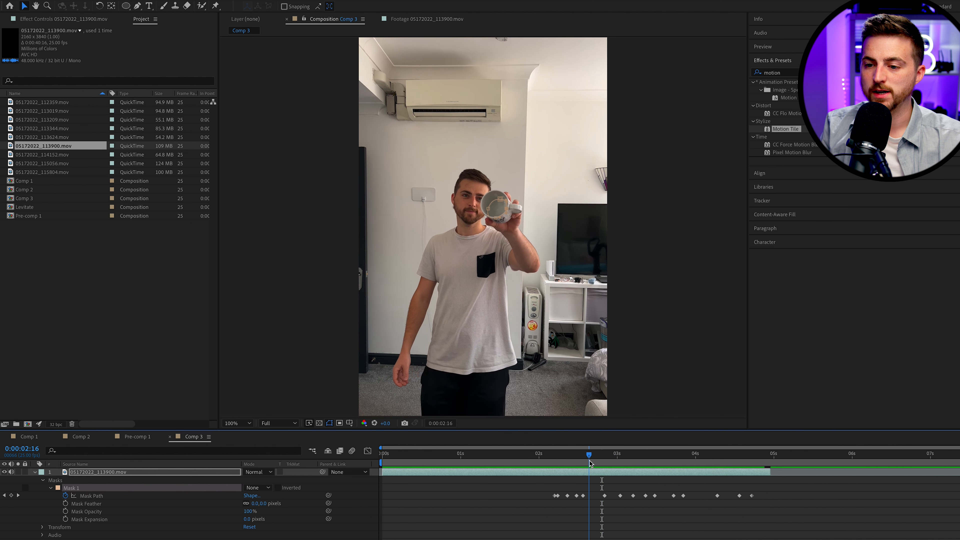
pyautogui.click(263, 489)
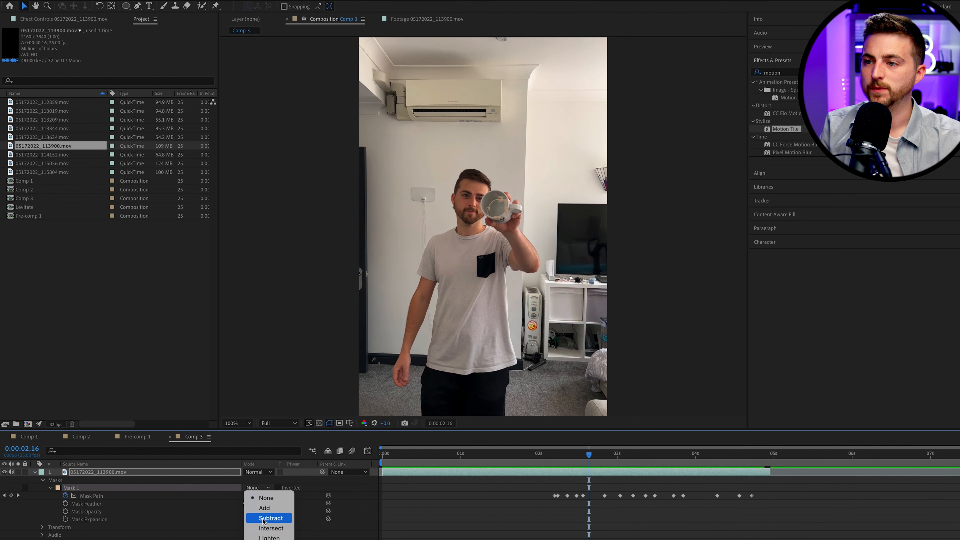
pyautogui.click(263, 518)
# Examine the cut-out on the mug's rim around the first mask path keyframe at 0:00:02:05.
pyautogui.press('.')
pyautogui.moveTo(569, 458); pyautogui.dragTo(603, 460)
pyautogui.moveTo(558, 460); pyautogui.dragTo(560, 460)
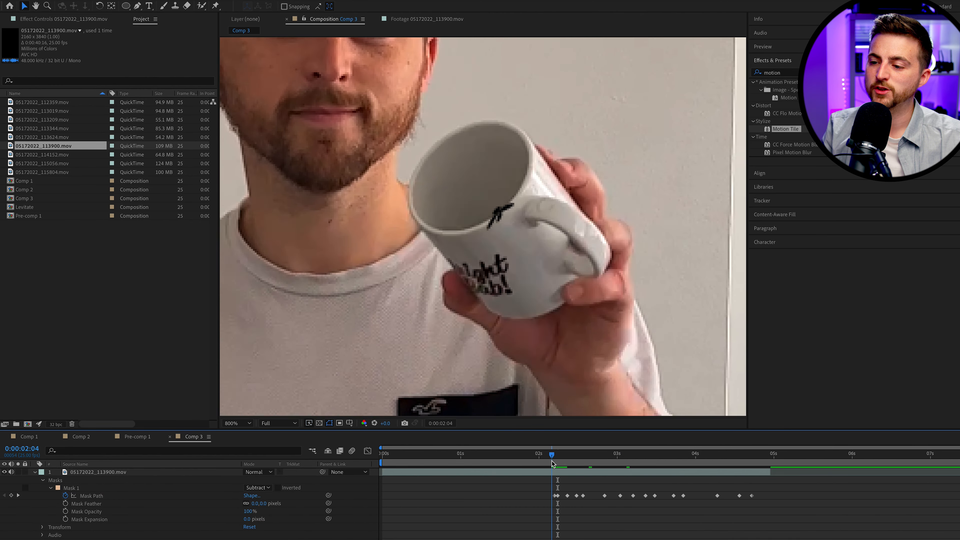
pyautogui.press('pageup')
pyautogui.press('pageup')
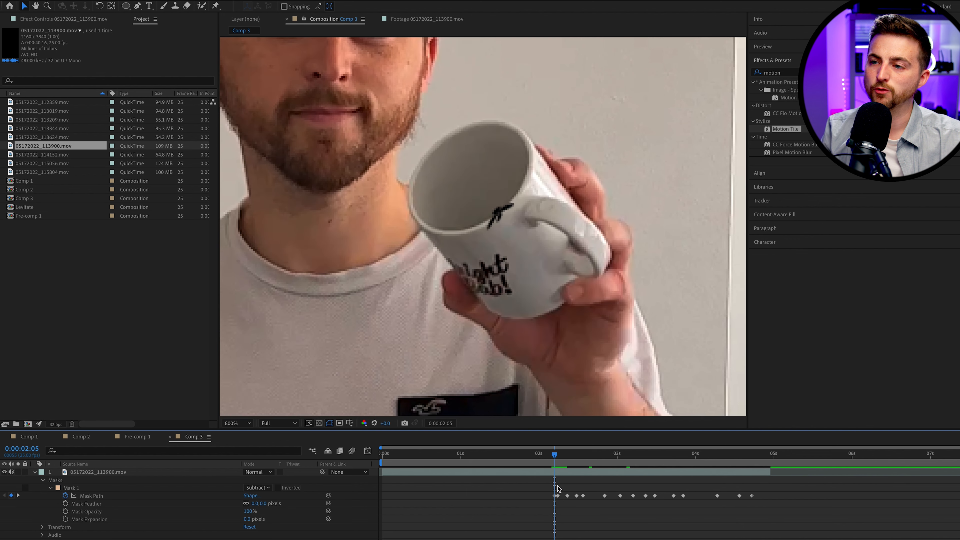
pyautogui.click(554, 492)
pyautogui.press('.')
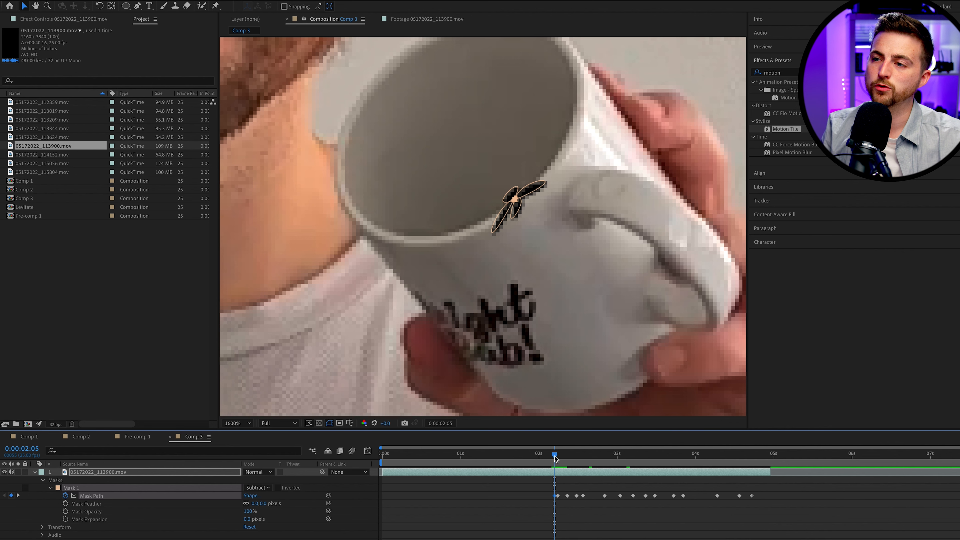
# Keyframe Mask Expansion at 0 pixels at 0:00:02:06 and set it to -236 pixels at 0:00:02:05.
pyautogui.moveTo(554, 456); pyautogui.dragTo(555, 456)
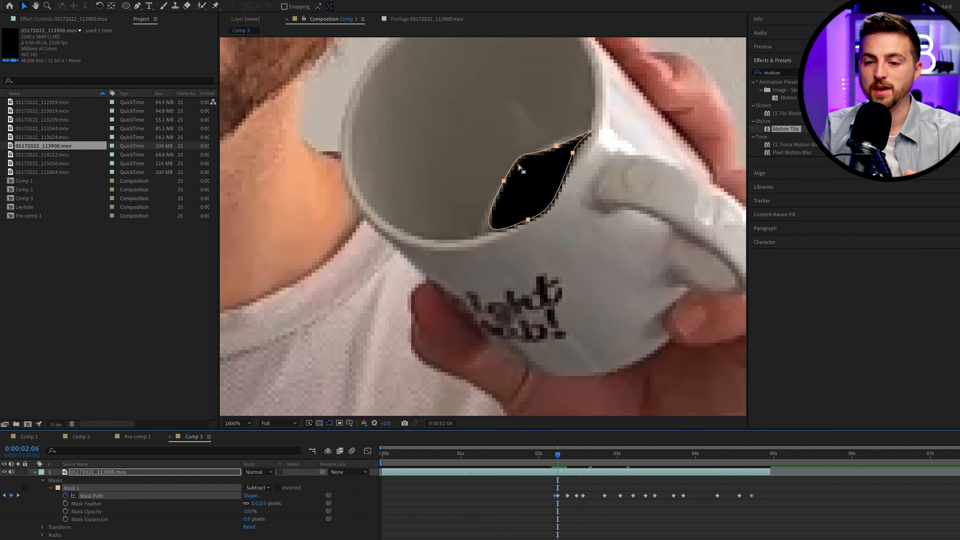
pyautogui.click(66, 519)
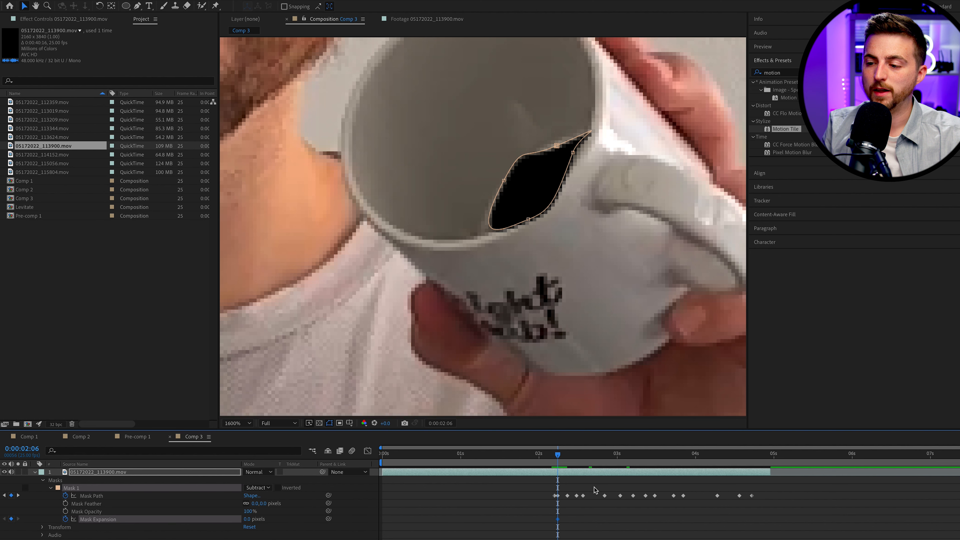
pyautogui.moveTo(556, 457); pyautogui.dragTo(554, 457)
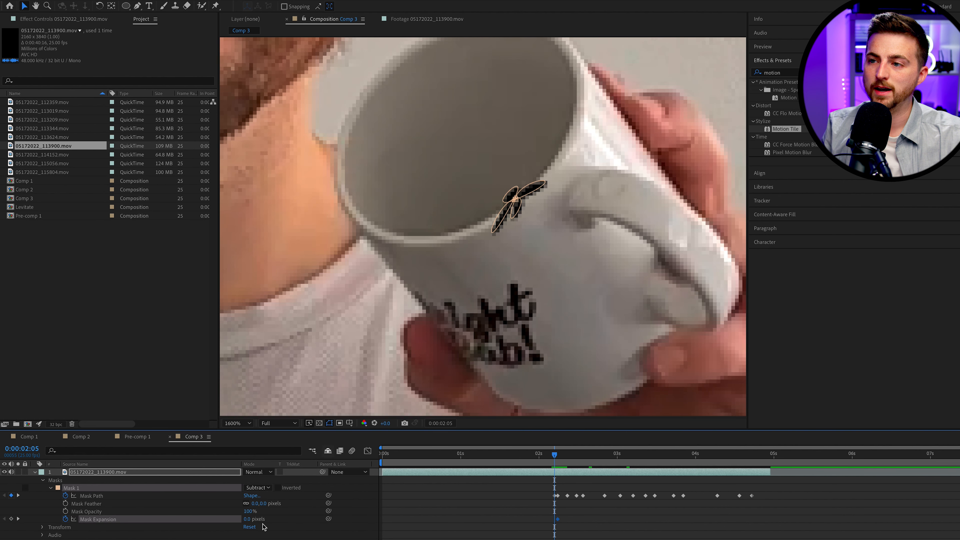
pyautogui.moveTo(246, 519); pyautogui.dragTo(233, 524)
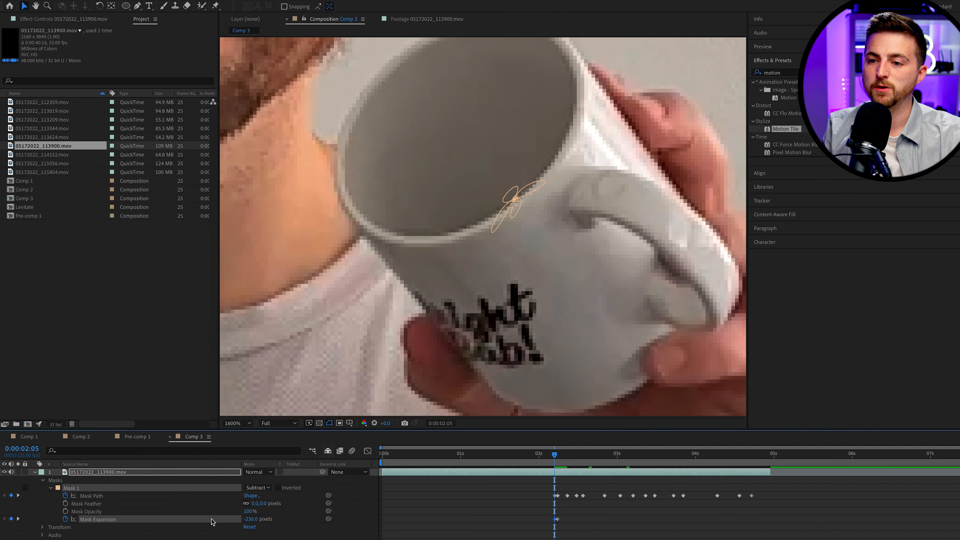
# Fit the whole composition in the viewer and play back the mug cut-out from 0:00:02:05 and from 0:00:02:17.
pyautogui.click(231, 422)
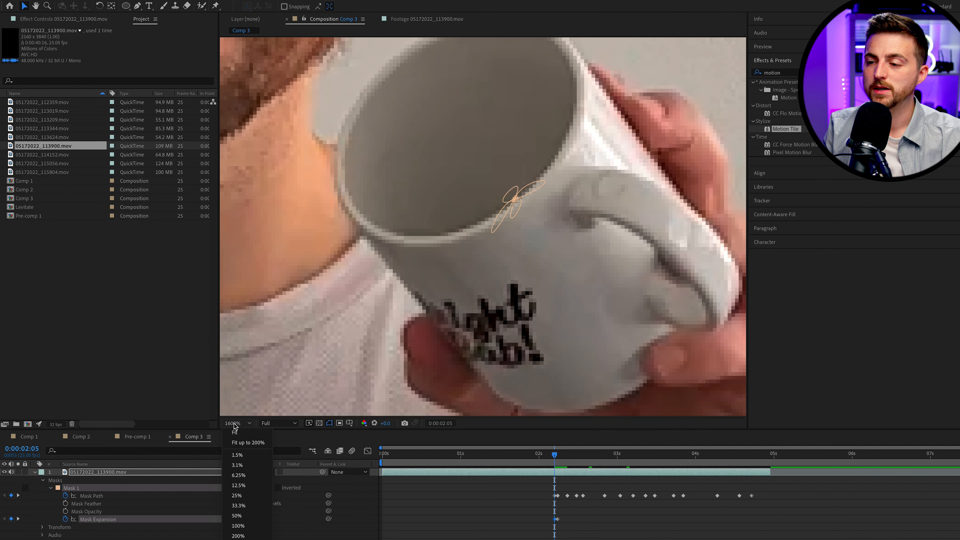
pyautogui.click(241, 438)
pyautogui.press('space')
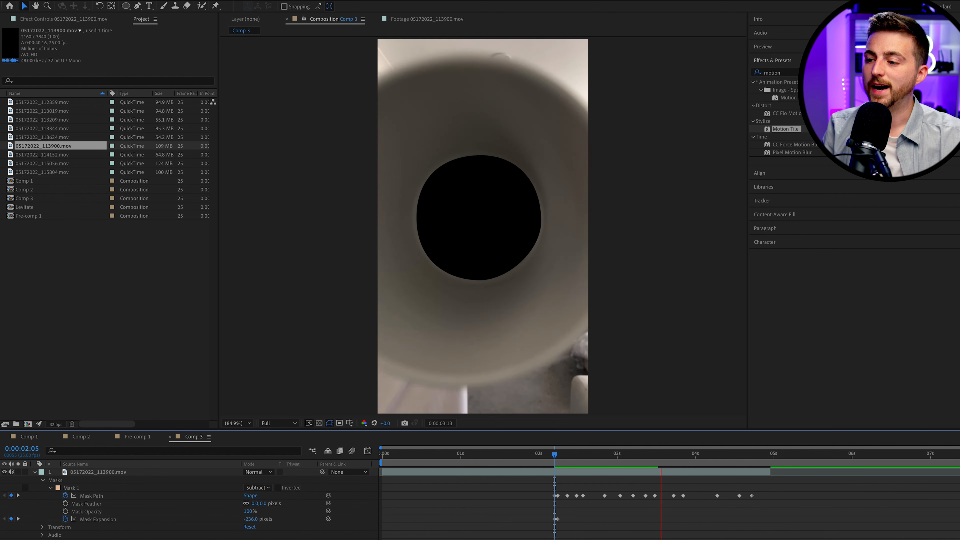
pyautogui.moveTo(676, 457); pyautogui.dragTo(593, 456)
pyautogui.press('space')
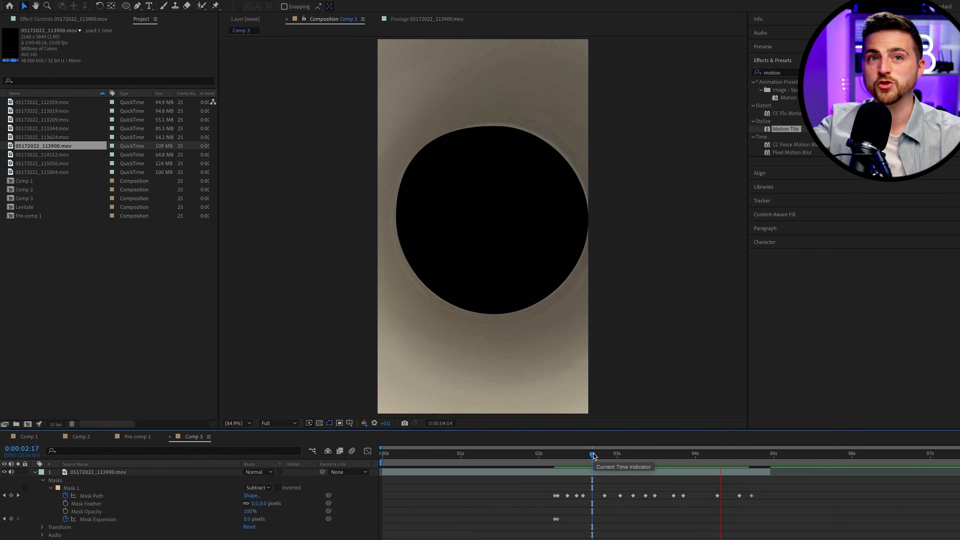
pyautogui.press('space')
pyautogui.click(593, 454)
pyautogui.press('space')
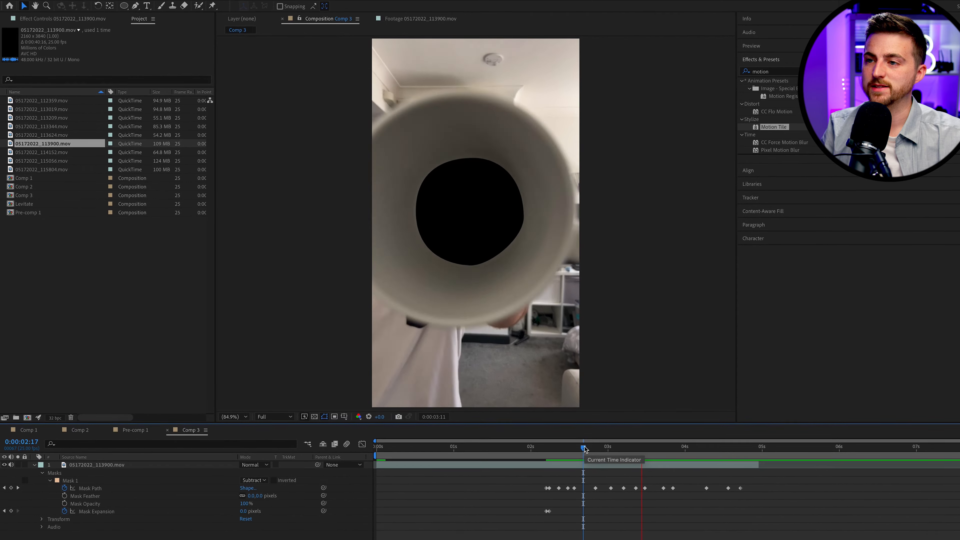
# Start keyframing the clip layer's Position and Scale at 0:00:03:11.
pyautogui.moveTo(584, 449); pyautogui.dragTo(644, 449)
pyautogui.click(40, 503)
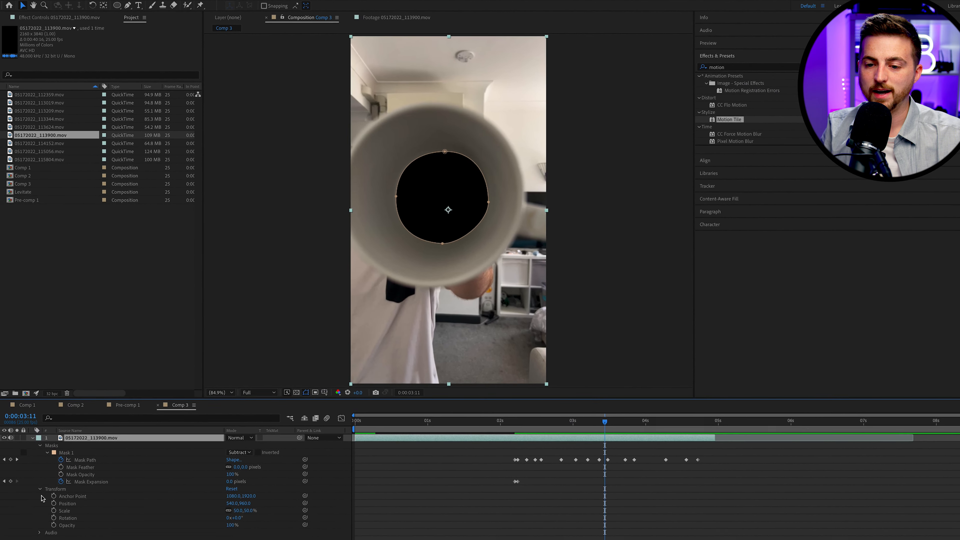
pyautogui.click(54, 503)
pyautogui.click(54, 510)
# Scale the clip up at 0:00:04:14 until the mug cut-out fills the frame, and preview the zoom from 0:00:02:18.
pyautogui.moveTo(592, 413); pyautogui.dragTo(668, 414)
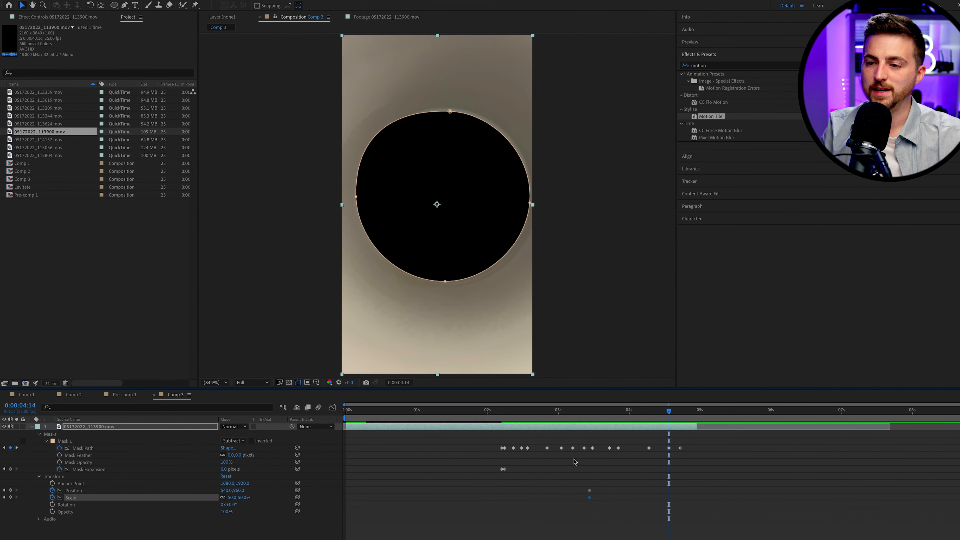
pyautogui.moveTo(235, 497); pyautogui.dragTo(287, 490)
pyautogui.moveTo(654, 412); pyautogui.dragTo(523, 411)
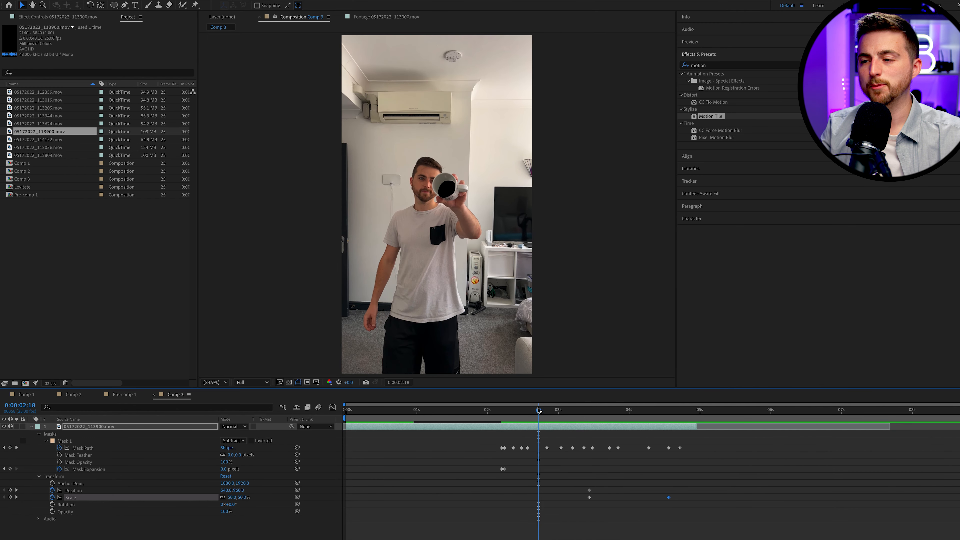
pyautogui.press('space')
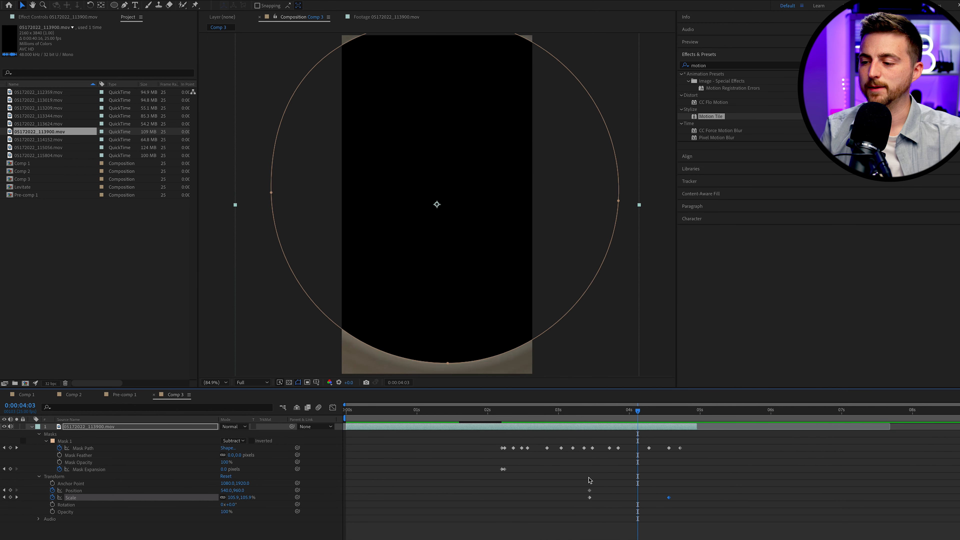
# Apply Easy Ease to the clip layer's Position and Scale keyframes and preview the zoom from 0:00:02:15.
pyautogui.moveTo(708, 488); pyautogui.dragTo(582, 511)
pyautogui.rightClick(589, 497)
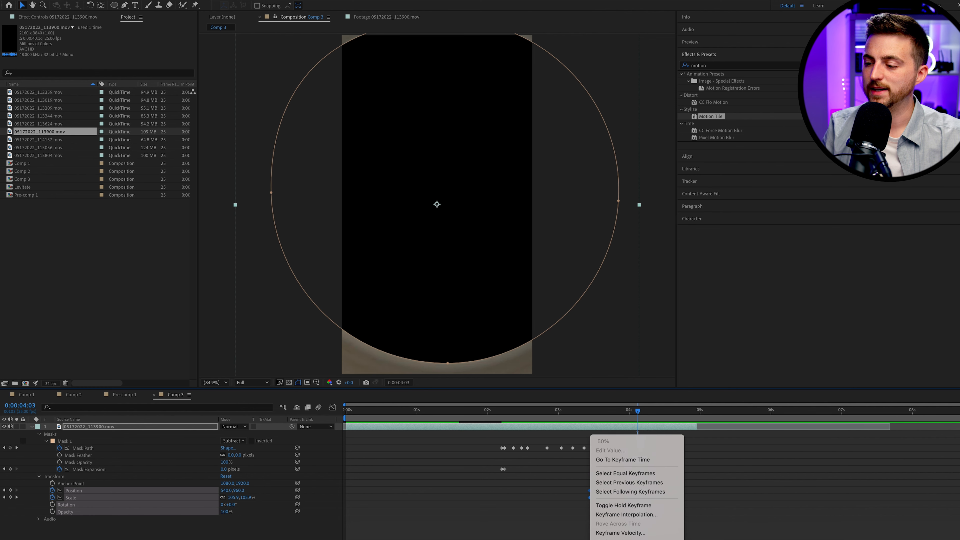
pyautogui.moveTo(627, 539)
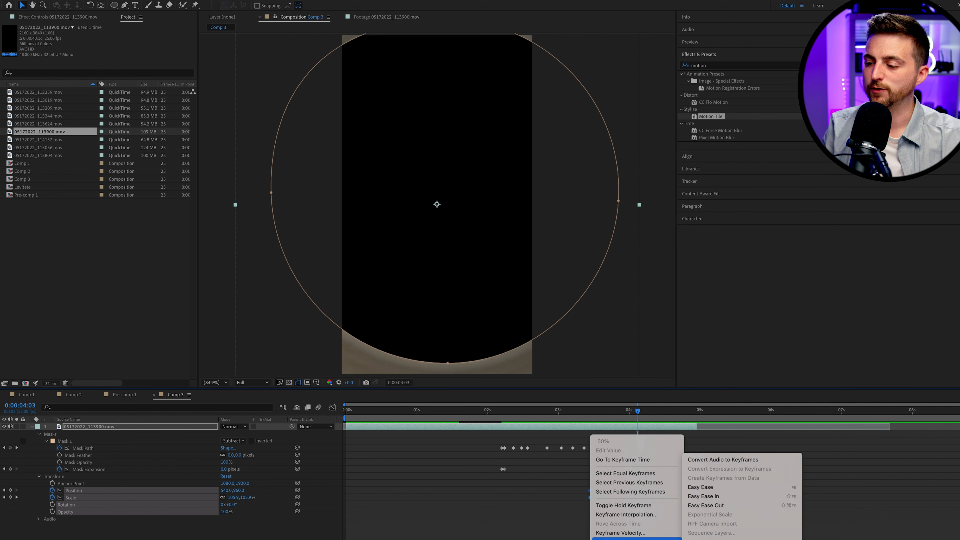
pyautogui.click(708, 488)
pyautogui.moveTo(609, 413); pyautogui.dragTo(542, 407)
pyautogui.press('space')
pyautogui.press('space')
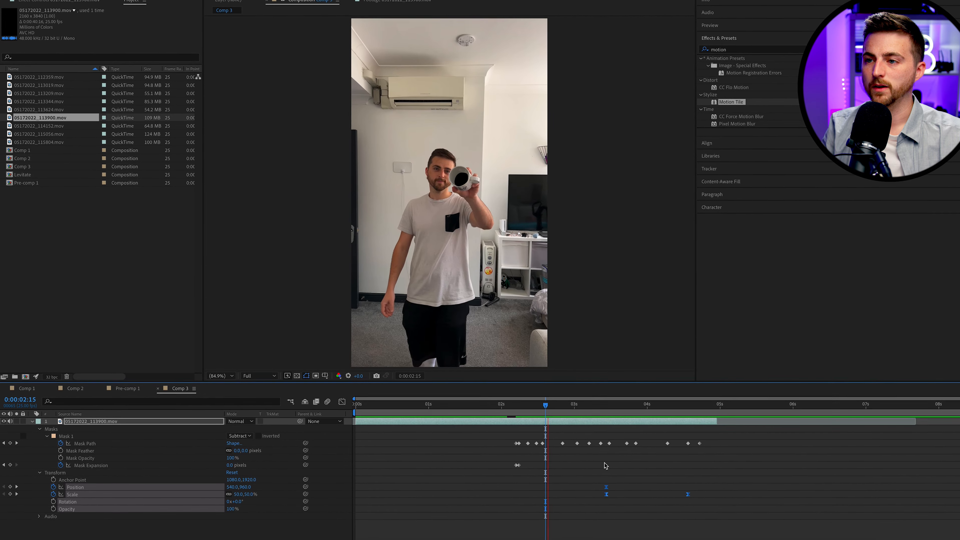
pyautogui.press('space')
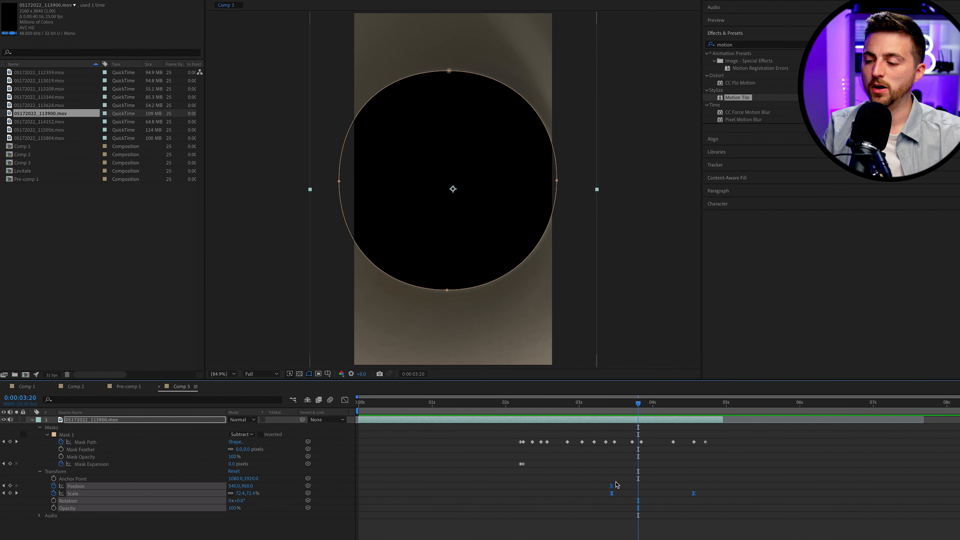
# Shift the eased Position and Scale keyframes about five frames earlier and play the composition from the beginning.
pyautogui.moveTo(613, 490); pyautogui.dragTo(597, 490)
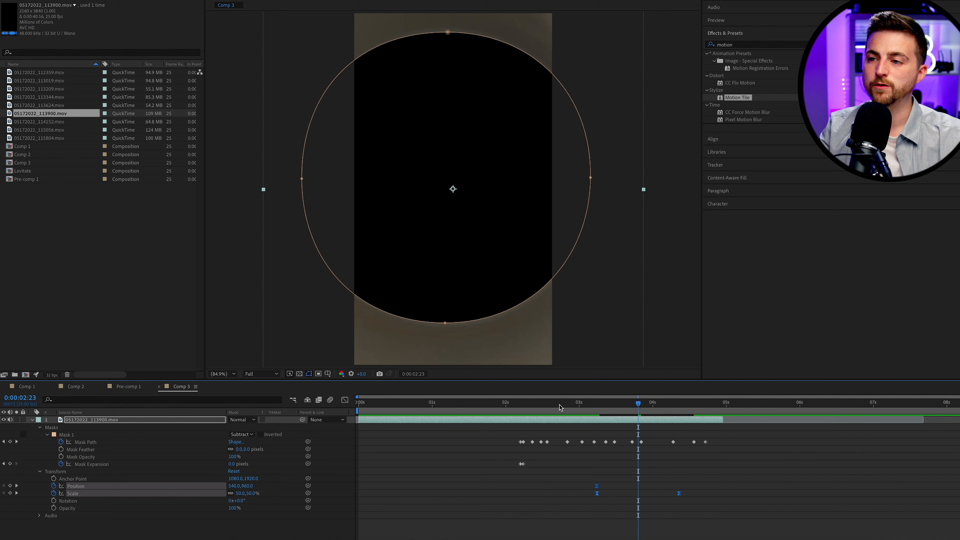
pyautogui.moveTo(559, 407); pyautogui.dragTo(554, 407)
pyautogui.press('space')
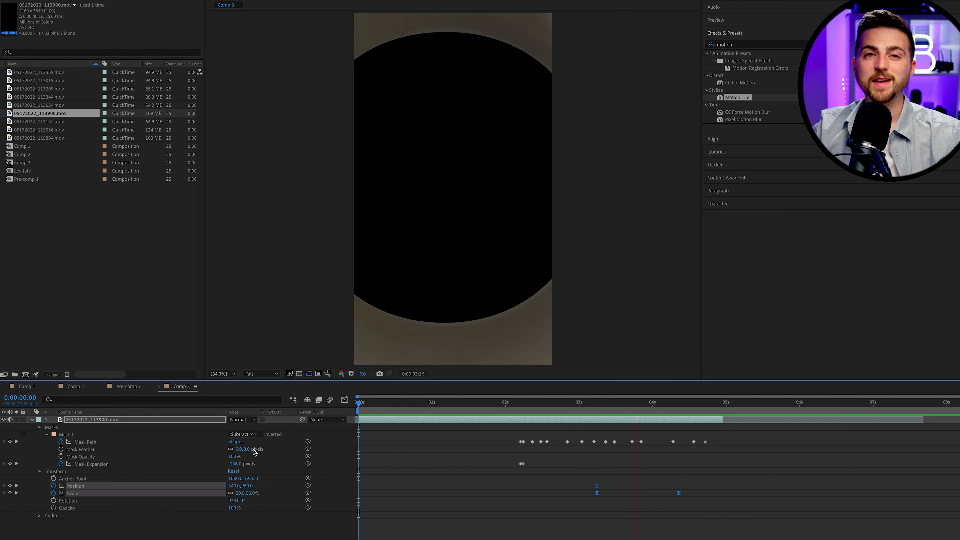
pyautogui.press('space')
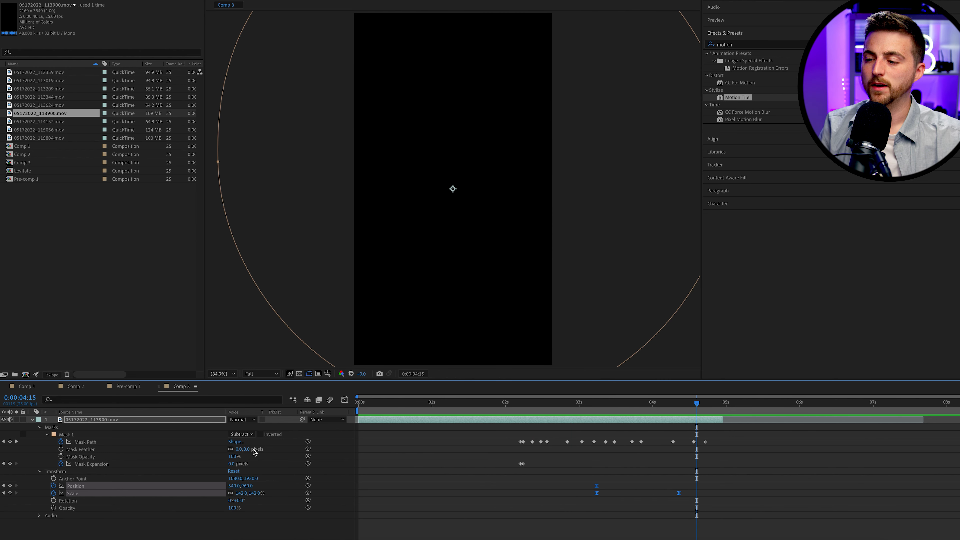
# Set the mug mask's Mask Feather to 4 pixels, judging the cut-out's edge up close at 0:00:02:24.
pyautogui.click(543, 402)
pyautogui.click(479, 464)
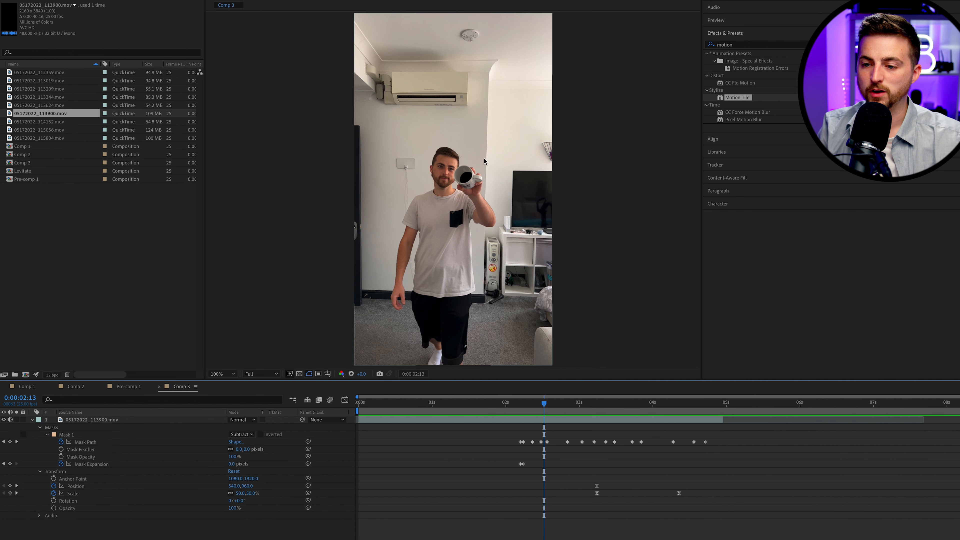
pyautogui.press('.')
pyautogui.moveTo(241, 454); pyautogui.dragTo(246, 450)
pyautogui.click(394, 467)
pyautogui.moveTo(555, 405); pyautogui.dragTo(577, 407)
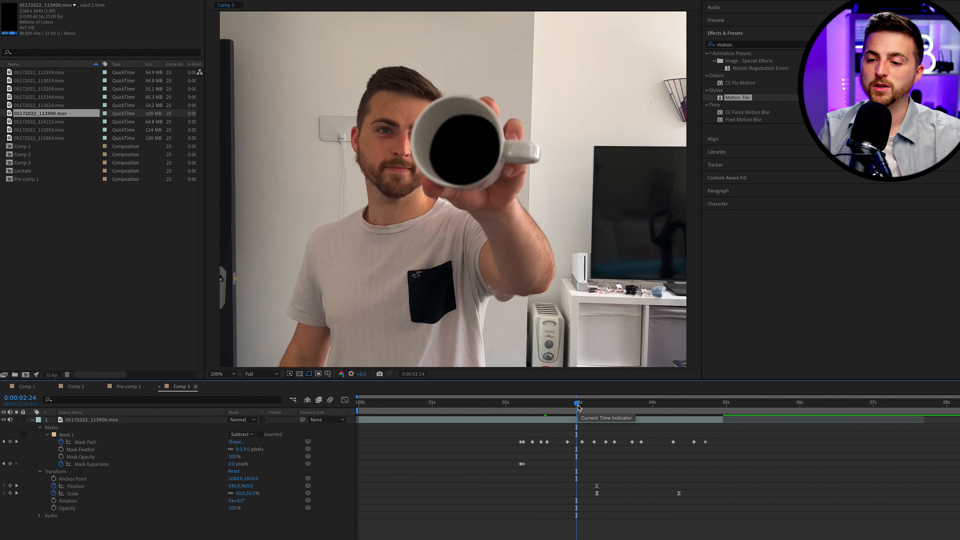
pyautogui.moveTo(241, 449); pyautogui.dragTo(288, 450)
pyautogui.hotkey('shift', '/')
# Duplicate the clip layer and move the lower copy so that it starts at 0:00:02:05.
pyautogui.moveTo(539, 410); pyautogui.dragTo(521, 411)
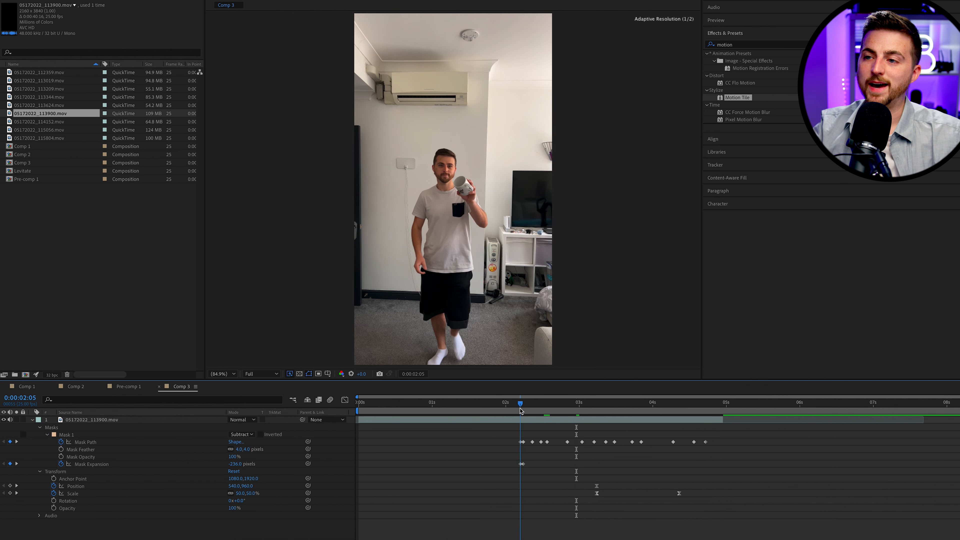
pyautogui.click(517, 420)
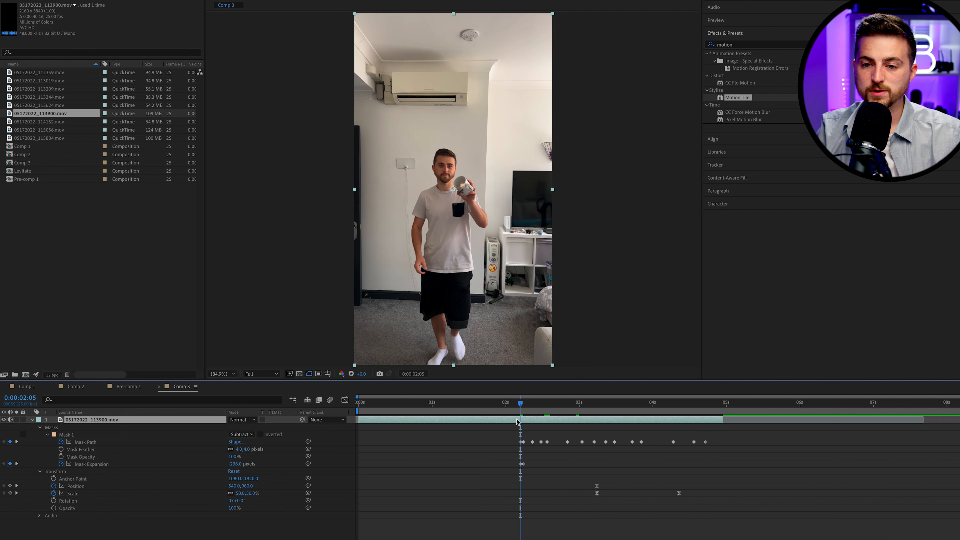
pyautogui.click(32, 420)
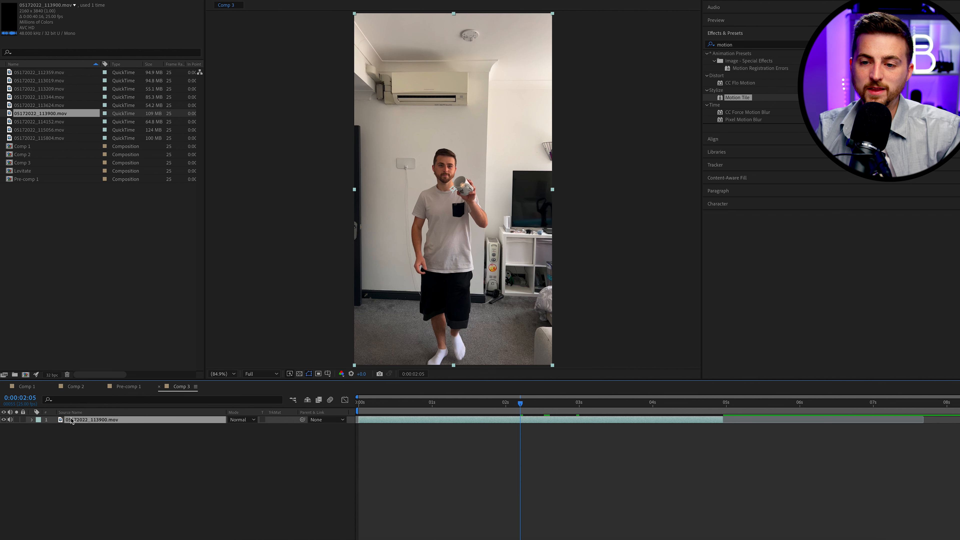
pyautogui.hotkey('ctrl', 'd')
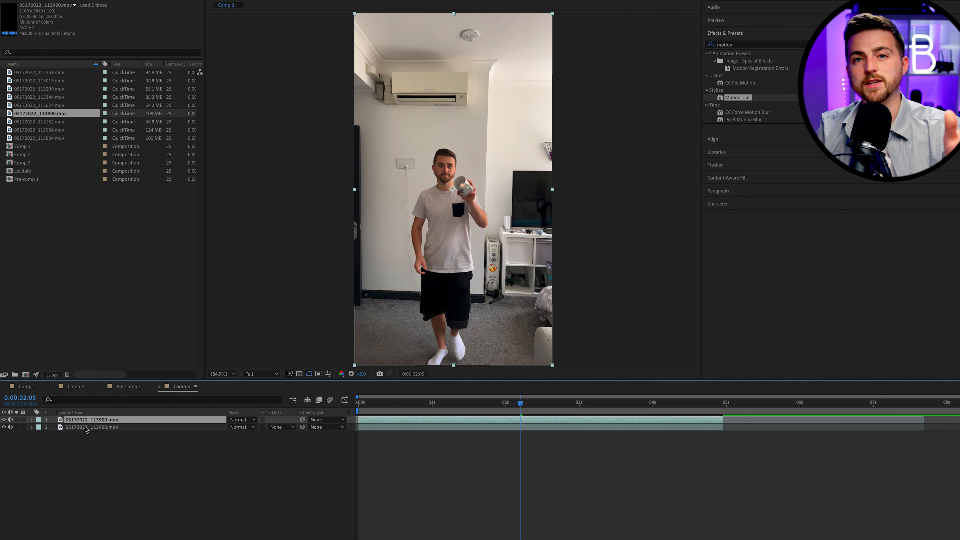
pyautogui.click(374, 428)
pyautogui.moveTo(373, 427); pyautogui.dragTo(529, 434)
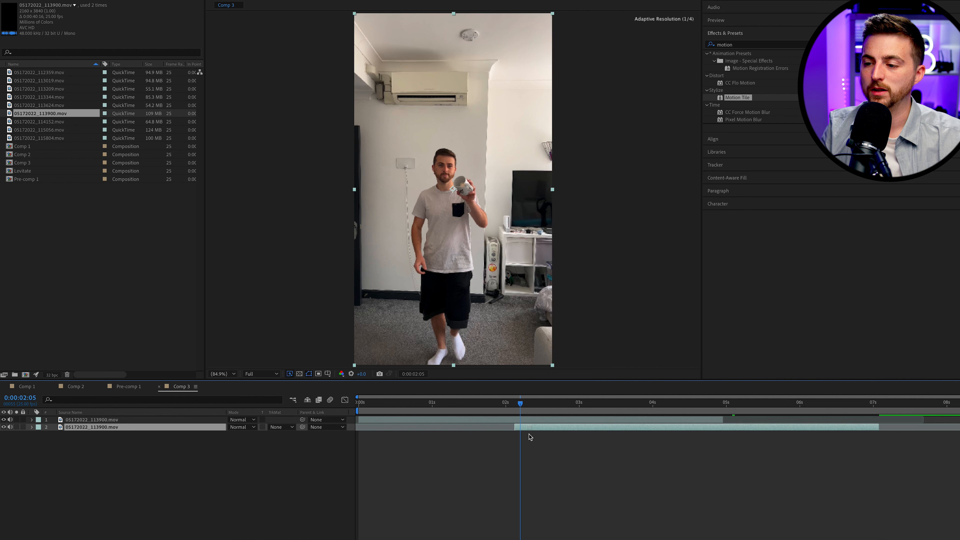
# Play back the transition from 0:00:02:03, 0:00:01:13 and 0:00:03:00 to check the lower copy through the mug opening.
pyautogui.press('space')
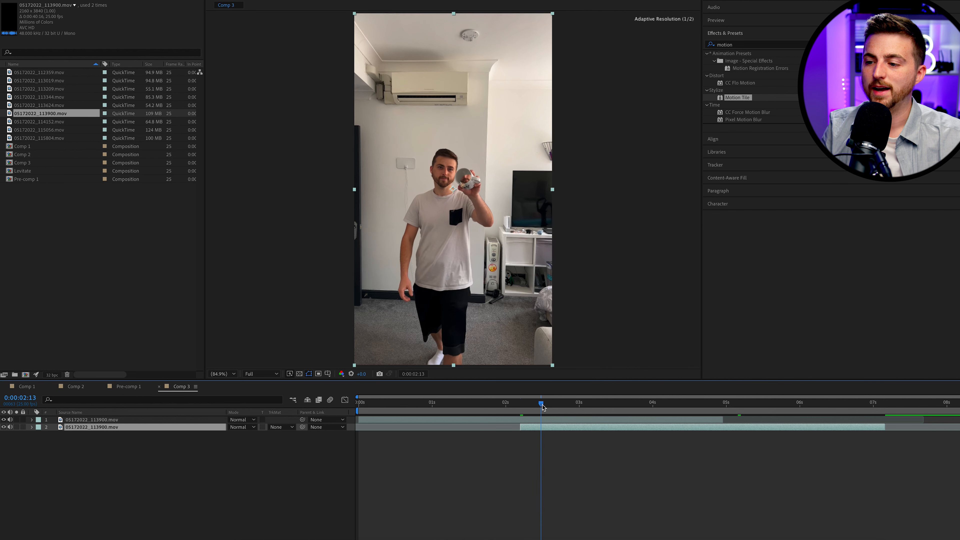
pyautogui.moveTo(517, 405); pyautogui.dragTo(514, 406)
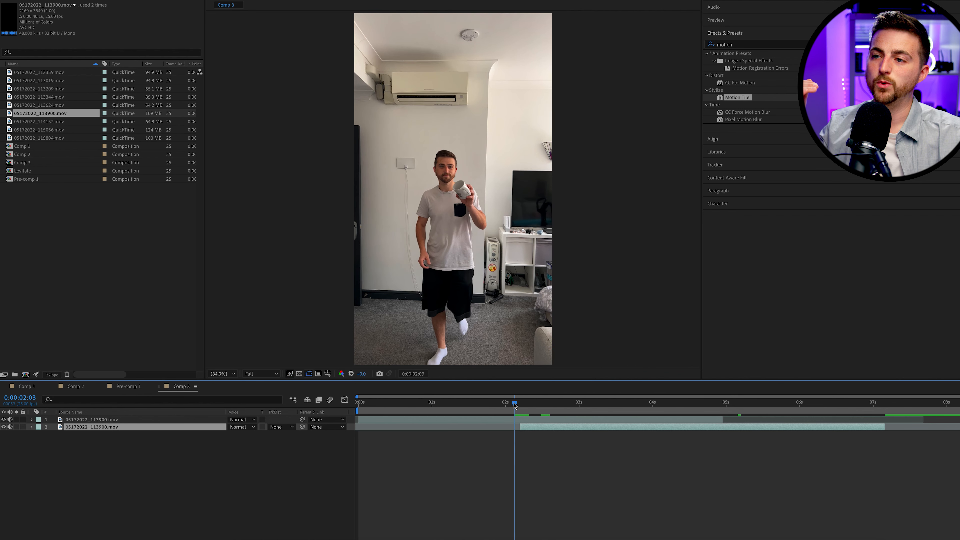
pyautogui.press('space')
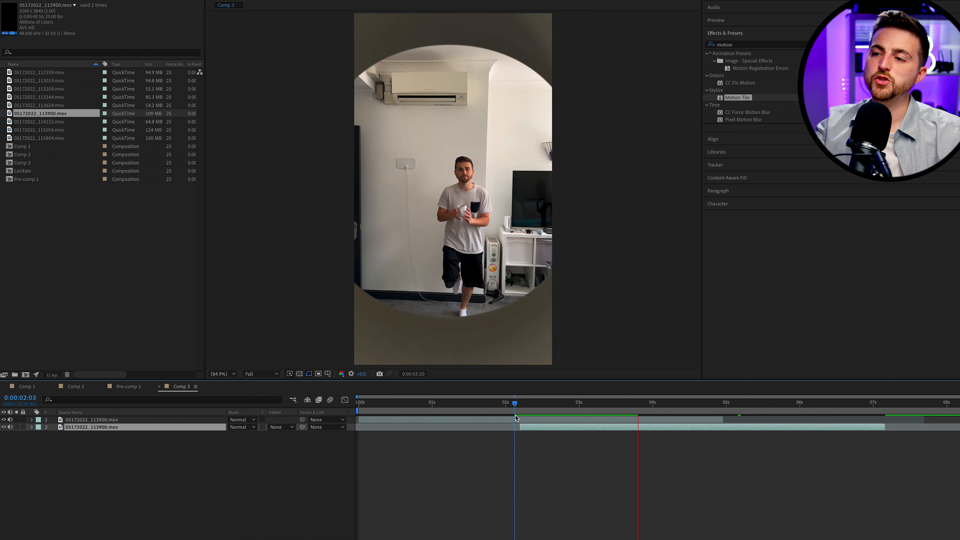
pyautogui.click(470, 407)
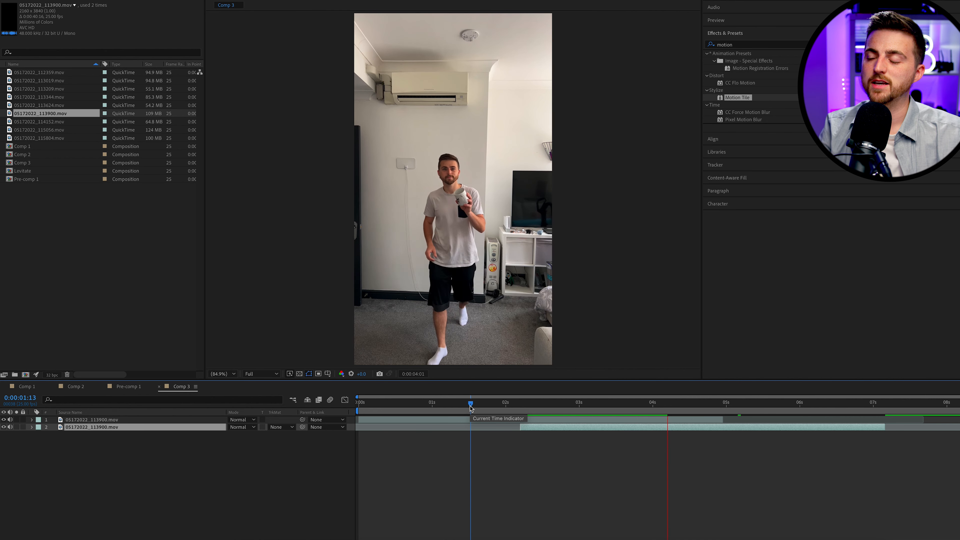
pyautogui.press('space')
pyautogui.moveTo(644, 404)
pyautogui.mouseDown()
pyautogui.moveTo(654, 408)
pyautogui.moveTo(580, 410)
pyautogui.mouseUp()
pyautogui.press('space')
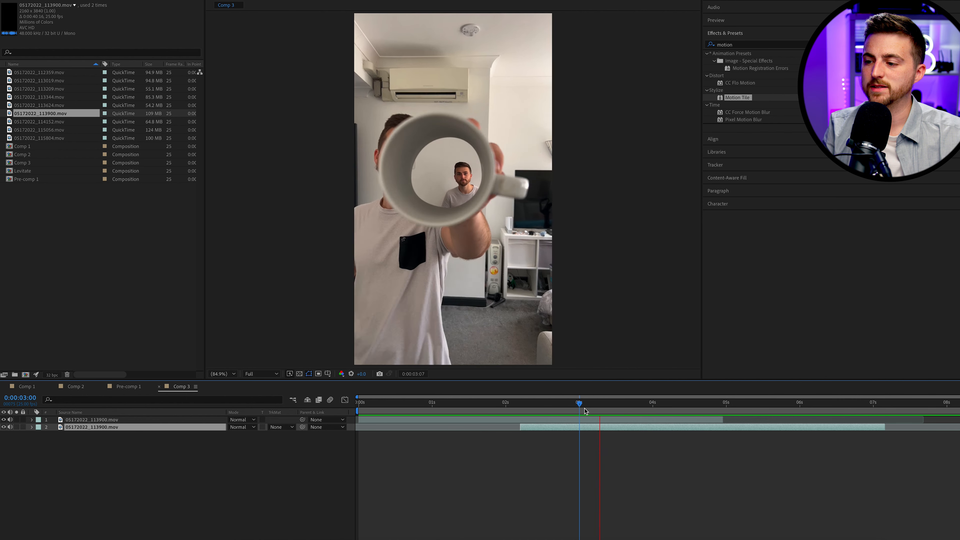
pyautogui.press('space')
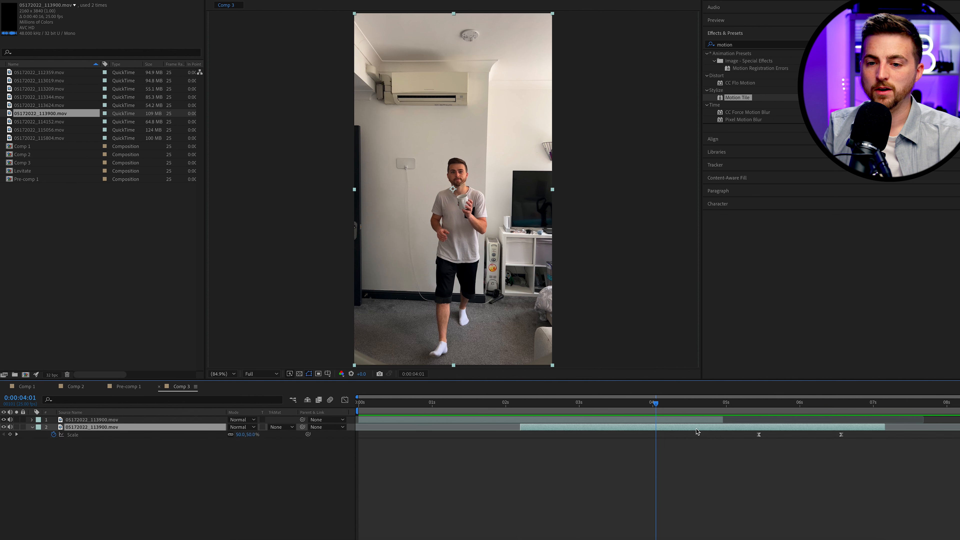
# Add a Scale keyframe to the lower copy at 0:00:04:01, set Scale to 35% at 0:00:02:05 and preview.
pyautogui.click(10, 435)
pyautogui.moveTo(627, 407); pyautogui.dragTo(521, 406)
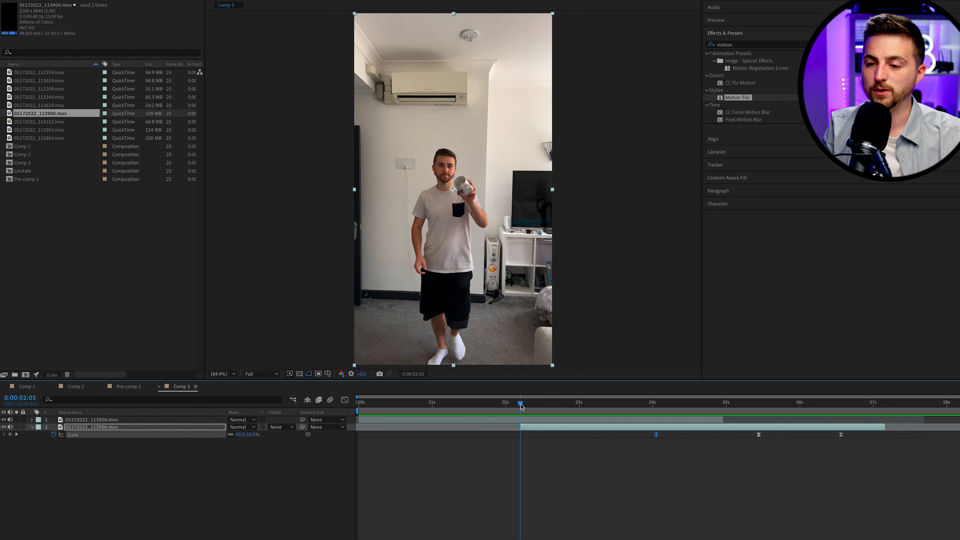
pyautogui.moveTo(237, 437); pyautogui.dragTo(235, 436)
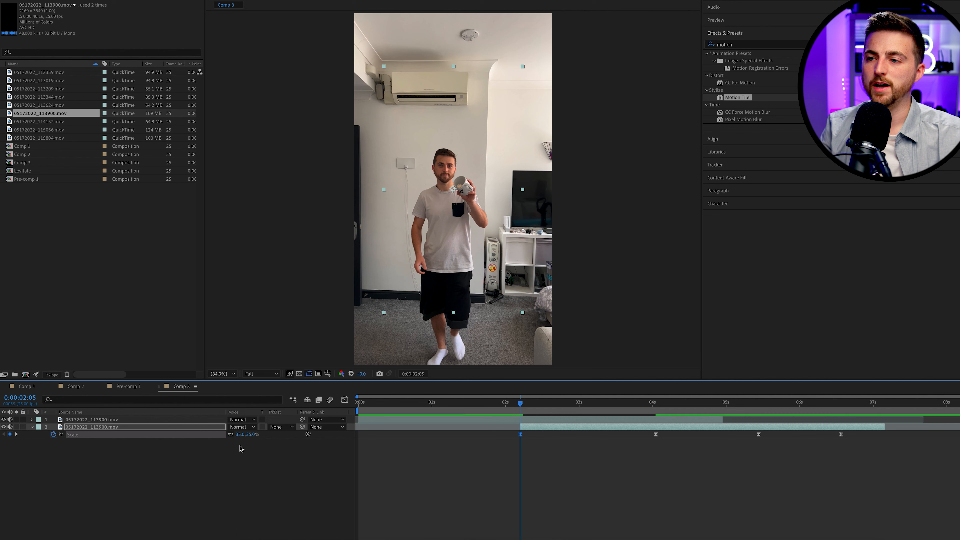
pyautogui.click(240, 448)
pyautogui.press('space')
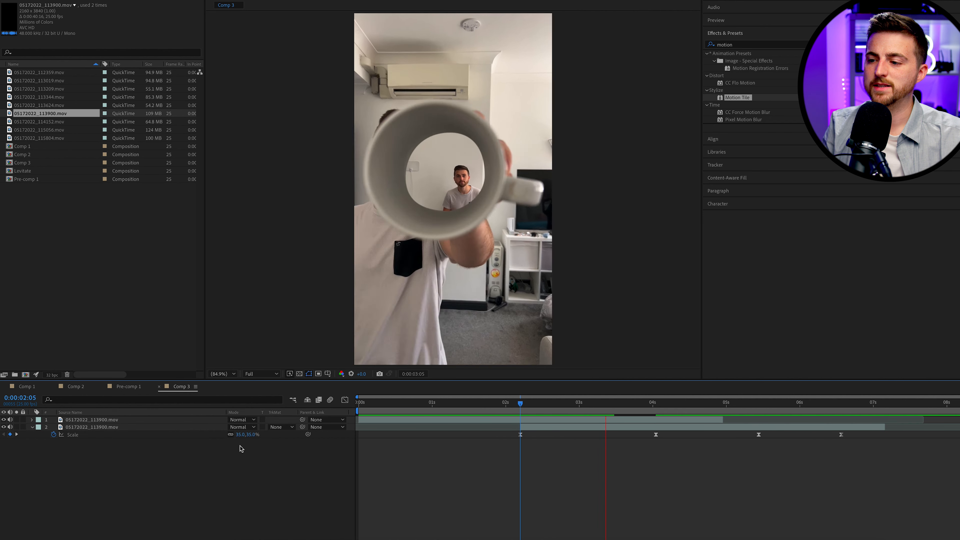
# Try the lower copy's second Scale keyframe at about 0:00:03:02 and at about 0:00:03:15, previewing the timing.
pyautogui.click(512, 402)
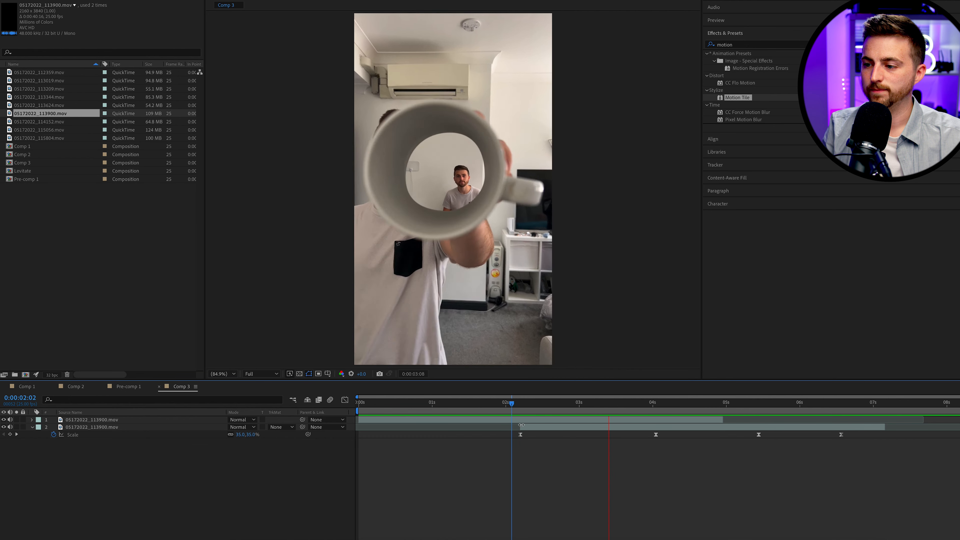
pyautogui.press('space')
pyautogui.moveTo(656, 435); pyautogui.dragTo(585, 435)
pyautogui.click(512, 403)
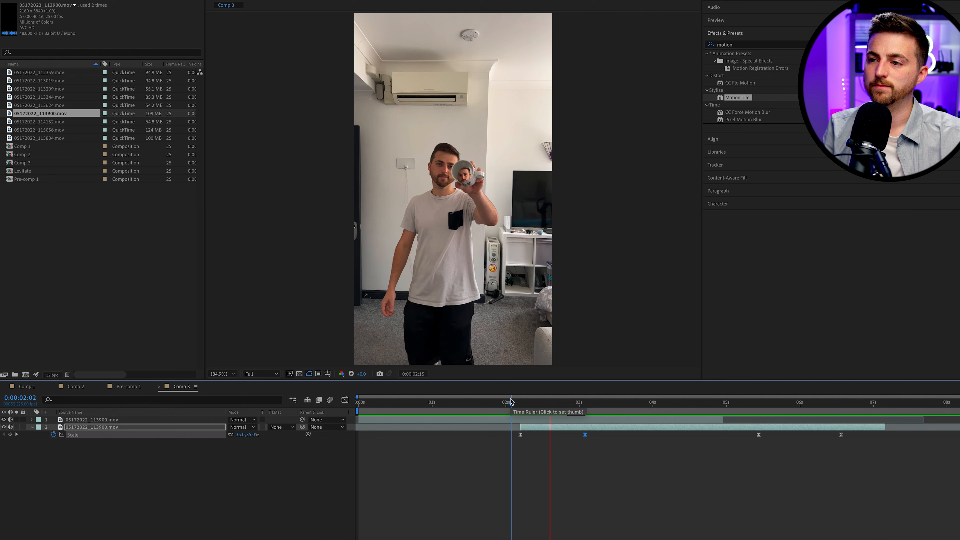
pyautogui.moveTo(585, 435); pyautogui.dragTo(623, 434)
pyautogui.click(535, 403)
# Set the lower copy's Scale to 21% at 0:00:02:05 and move its second Scale keyframe to about 0:00:04:04, previewing the result.
pyautogui.click(519, 403)
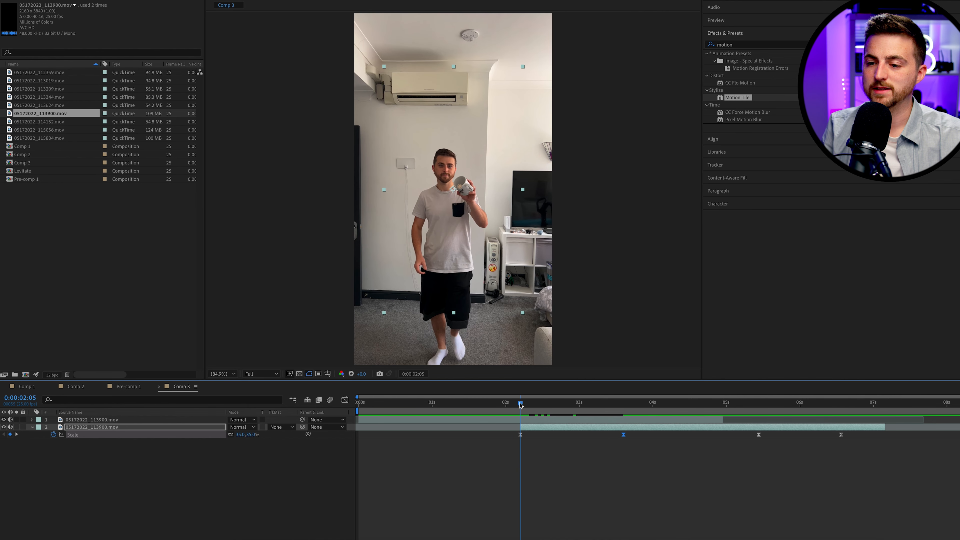
pyautogui.moveTo(240, 437); pyautogui.dragTo(238, 437)
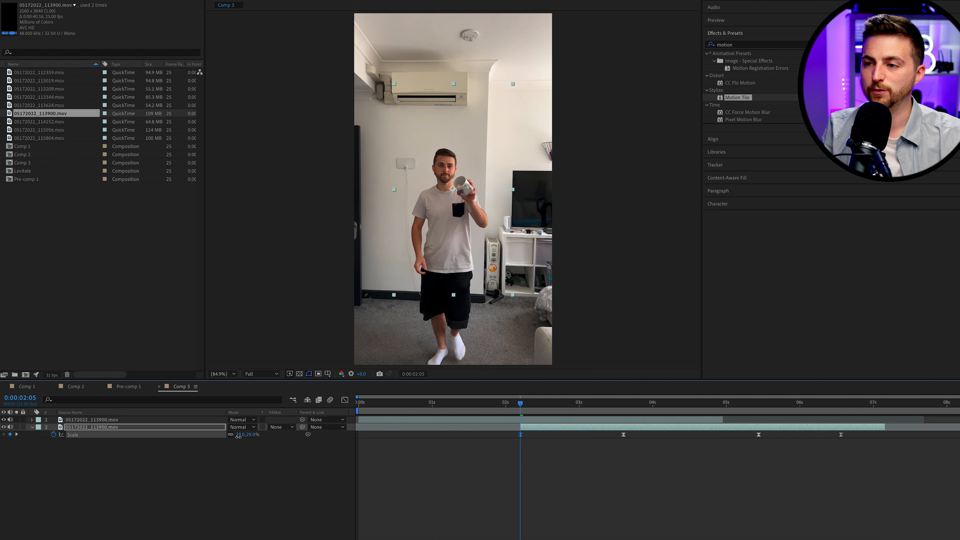
pyautogui.press('space')
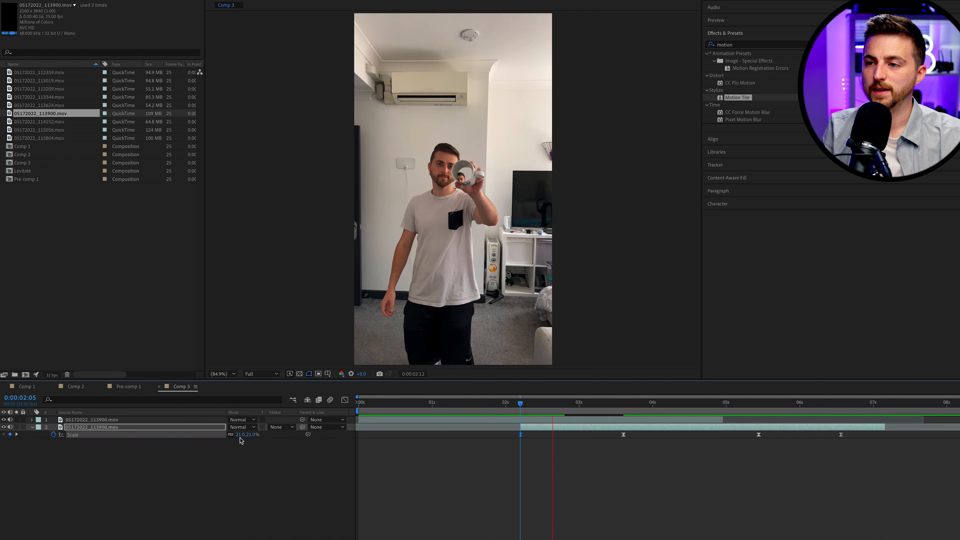
pyautogui.moveTo(532, 406); pyautogui.dragTo(665, 438)
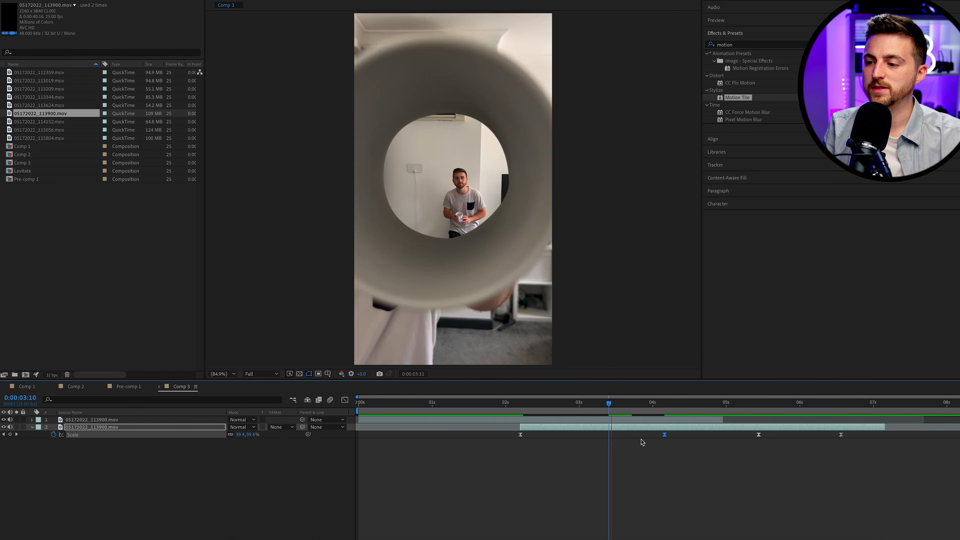
pyautogui.press('space')
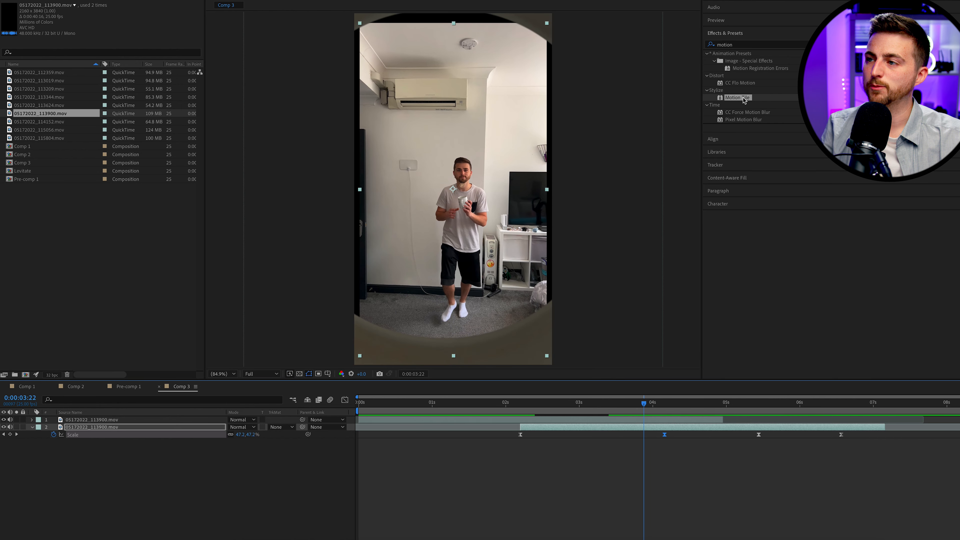
# Apply Motion Tile to the lower copy with Output Width and Height 300 and Mirror Edges on, and check the result at 0:00:03:18.
pyautogui.click(741, 45)
pyautogui.click(736, 99)
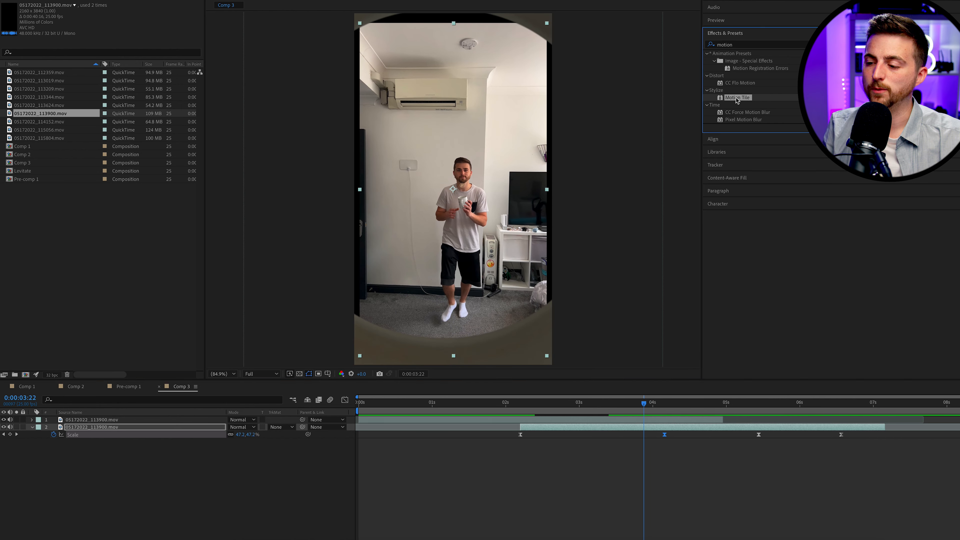
pyautogui.moveTo(712, 191); pyautogui.dragTo(627, 427)
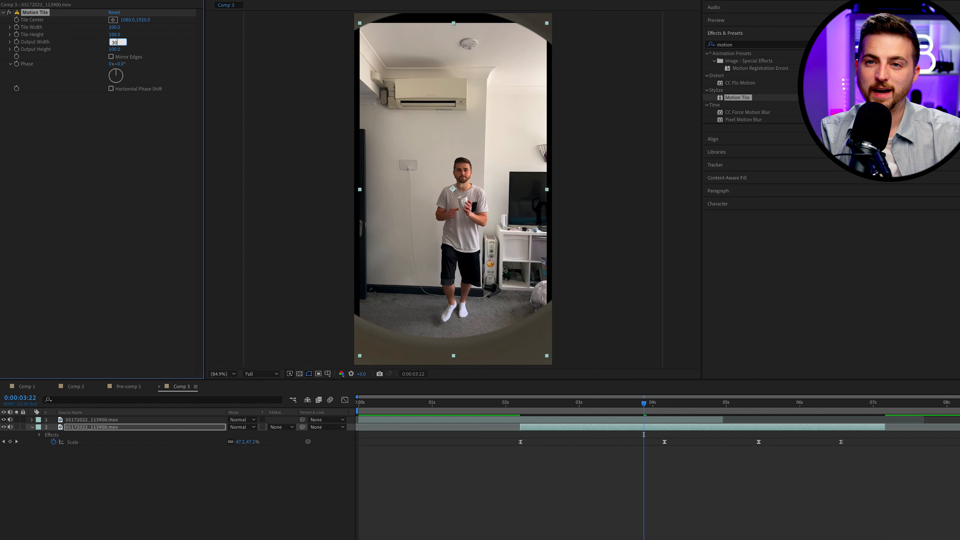
pyautogui.press('Tab')
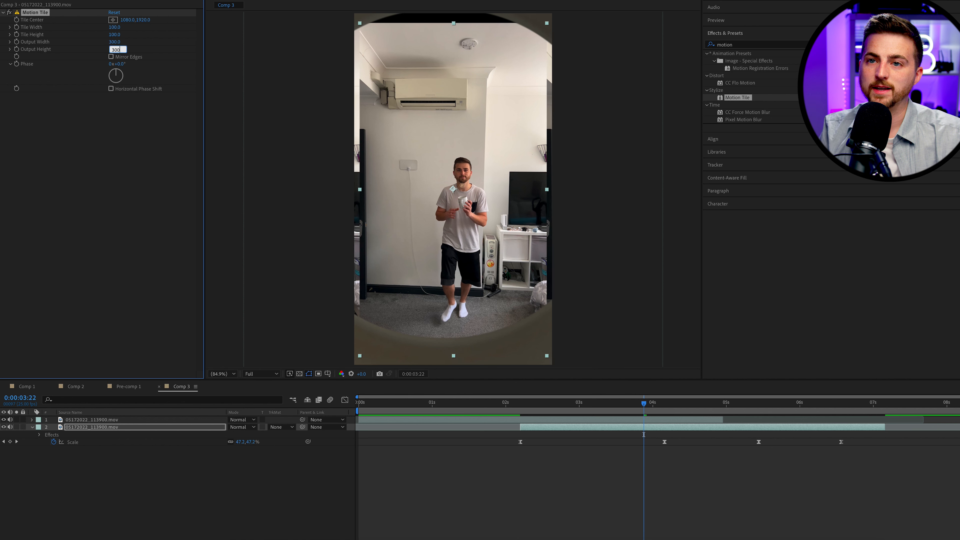
pyautogui.write('300')
pyautogui.click(111, 57)
pyautogui.click(514, 409)
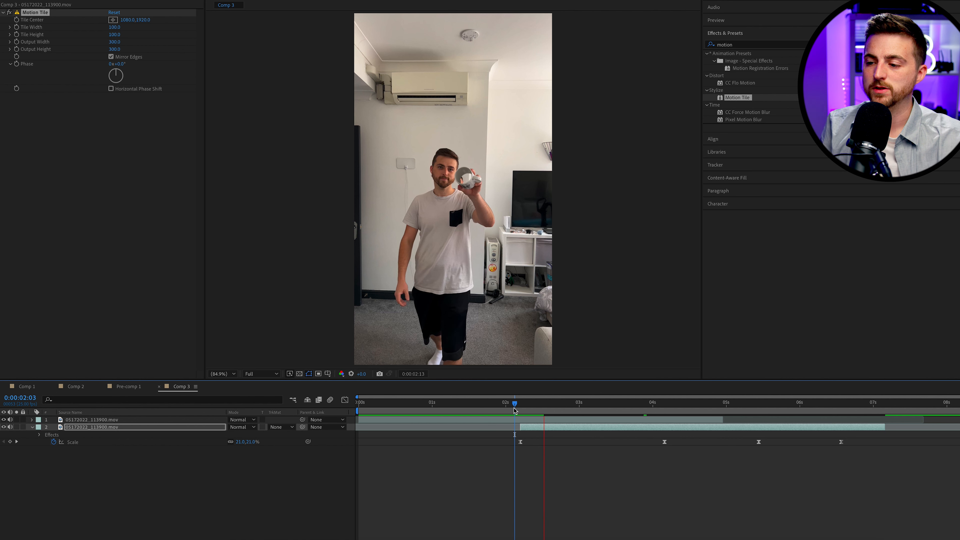
pyautogui.moveTo(595, 410); pyautogui.dragTo(633, 408)
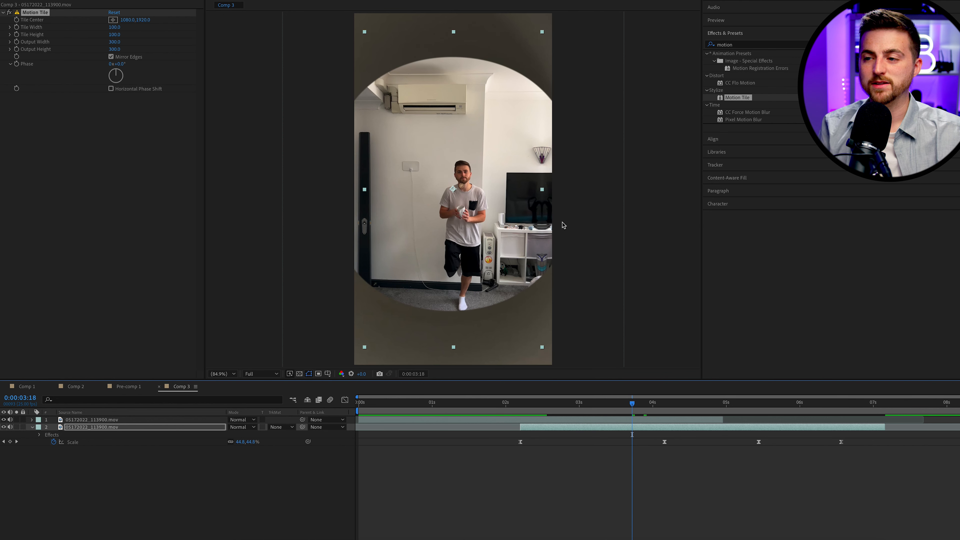
# Turn off Motion Tile on the lower copy and preview the mug transition from the start of the composition.
pyautogui.click(9, 13)
pyautogui.press('Home')
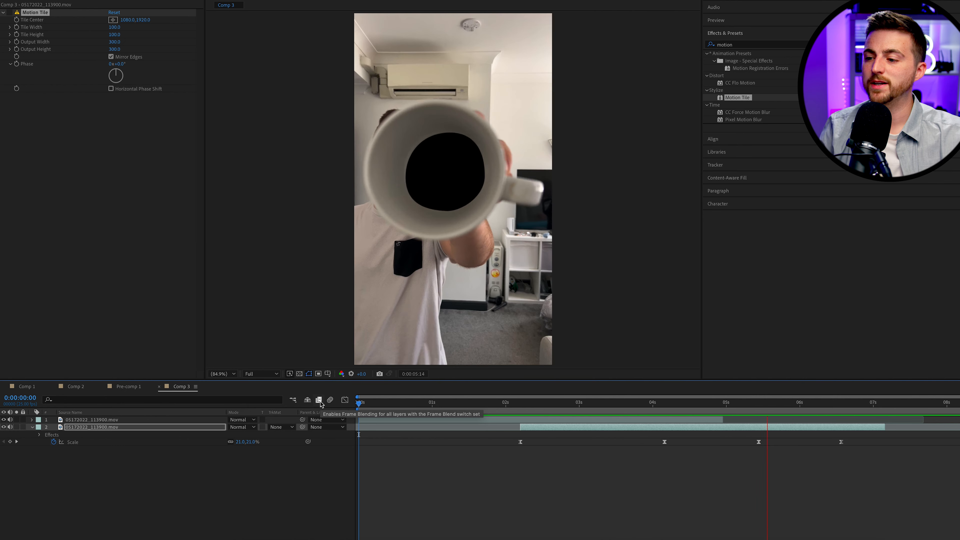
pyautogui.press('space')
pyautogui.moveTo(571, 405); pyautogui.dragTo(527, 406)
pyautogui.press('space')
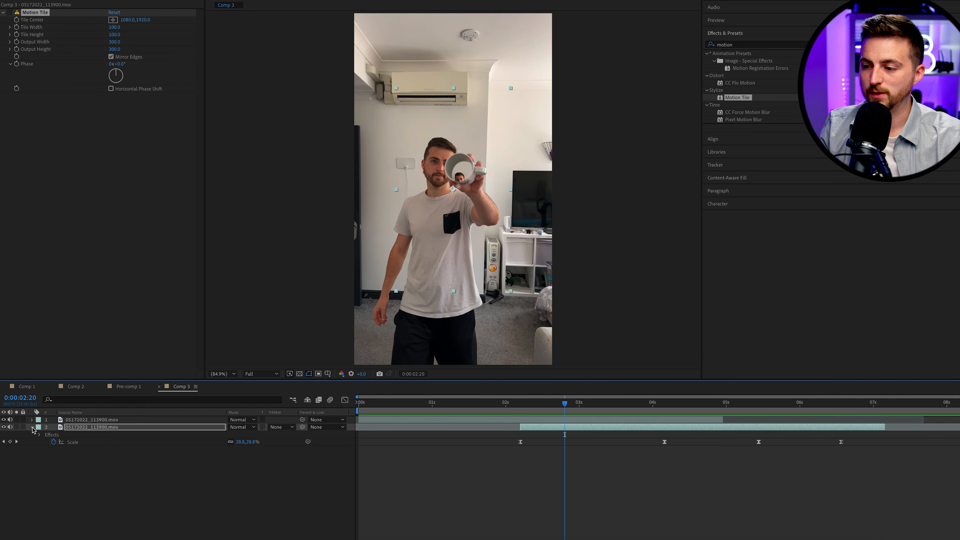
# Duplicate the lower copy, start the duplicate at about 0:00:04:11 beneath the other layers, and preview the chained transitions.
pyautogui.moveTo(647, 408); pyautogui.dragTo(685, 410)
pyautogui.click(679, 429)
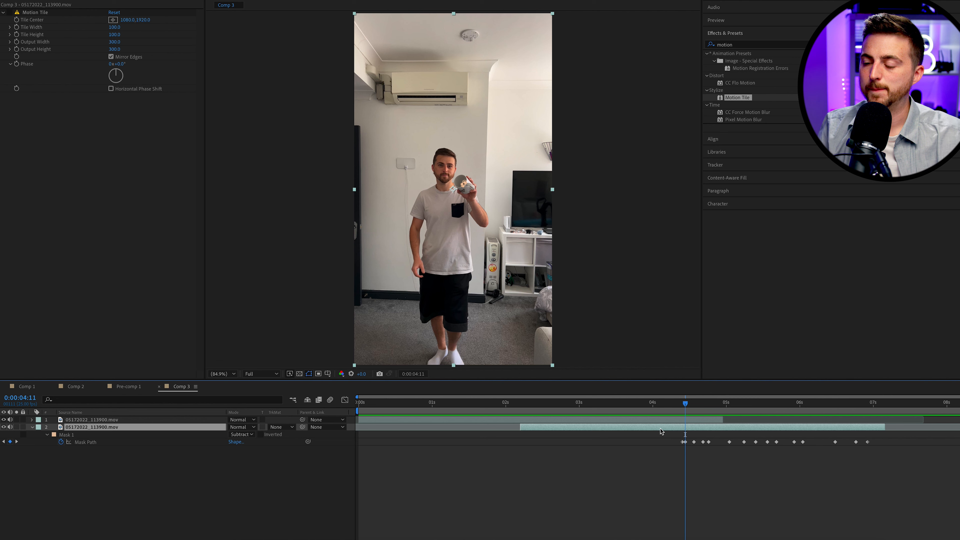
pyautogui.hotkey('ctrl', 'd')
pyautogui.moveTo(544, 438); pyautogui.dragTo(709, 439)
pyautogui.click(408, 399)
pyautogui.press('space')
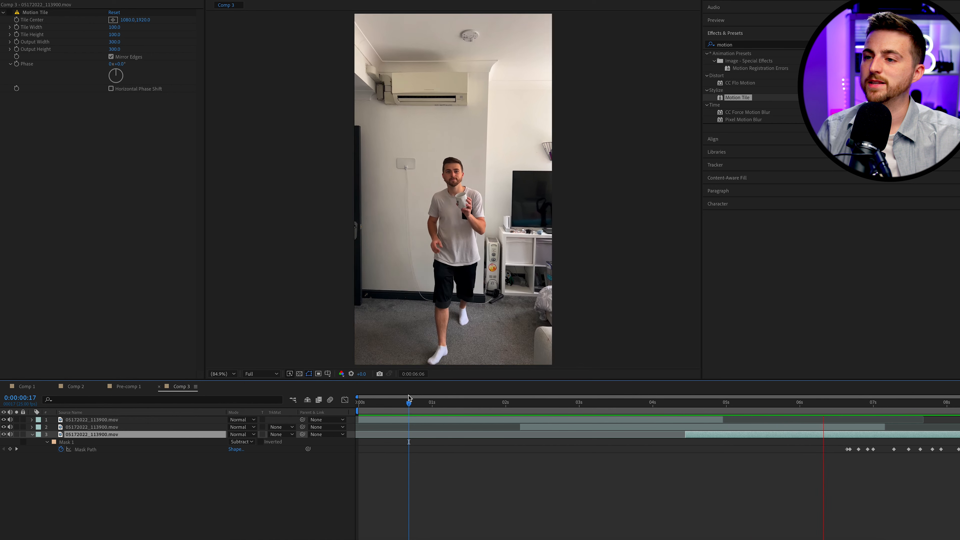
pyautogui.press('space')
# Add a fourth copy of the clip at the bottom of the layer stack, starting at about 0:00:06:15.
pyautogui.moveTo(890, 406); pyautogui.dragTo(847, 407)
pyautogui.hotkey('ctrl', 'v')
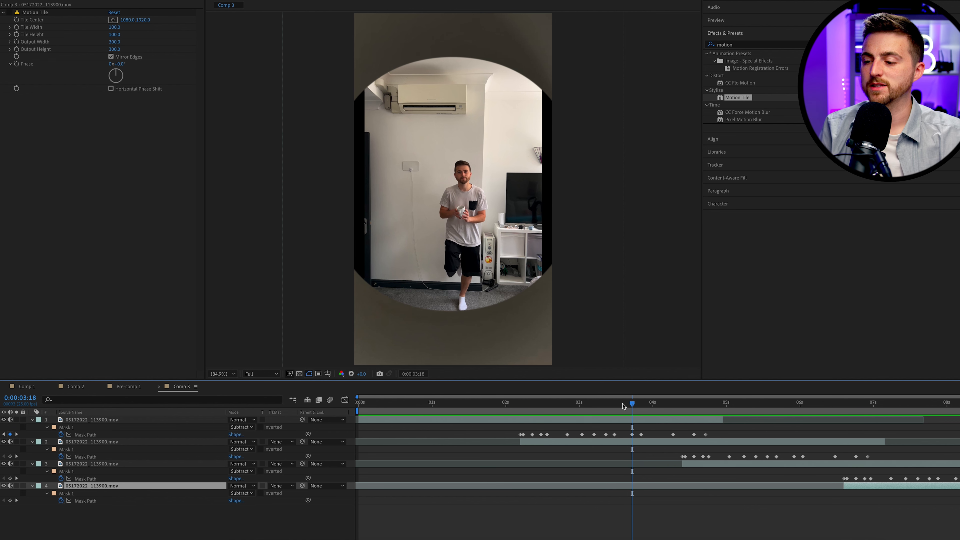
# Turn Motion Tile back on for the second layer and select the third layer, checking it at 0:00:05:16.
pyautogui.click(637, 443)
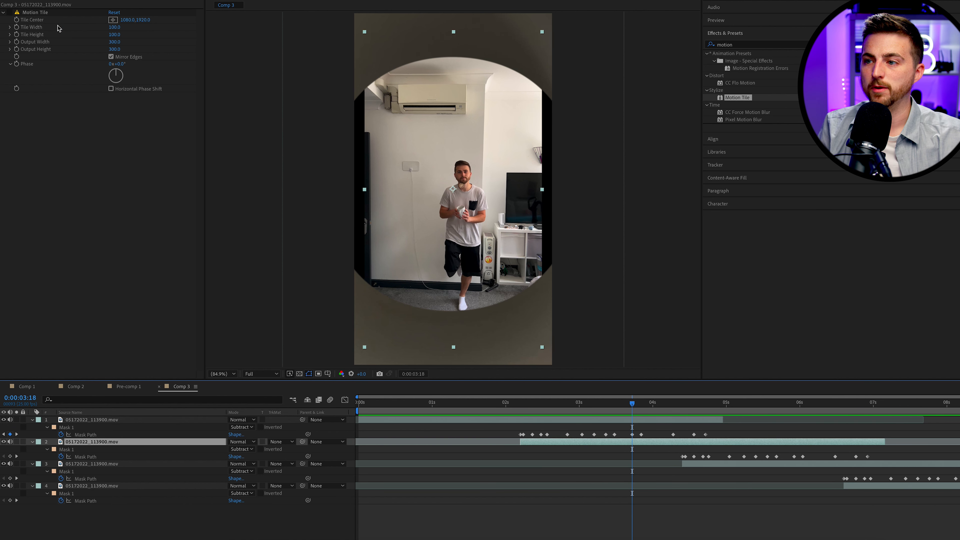
pyautogui.click(10, 13)
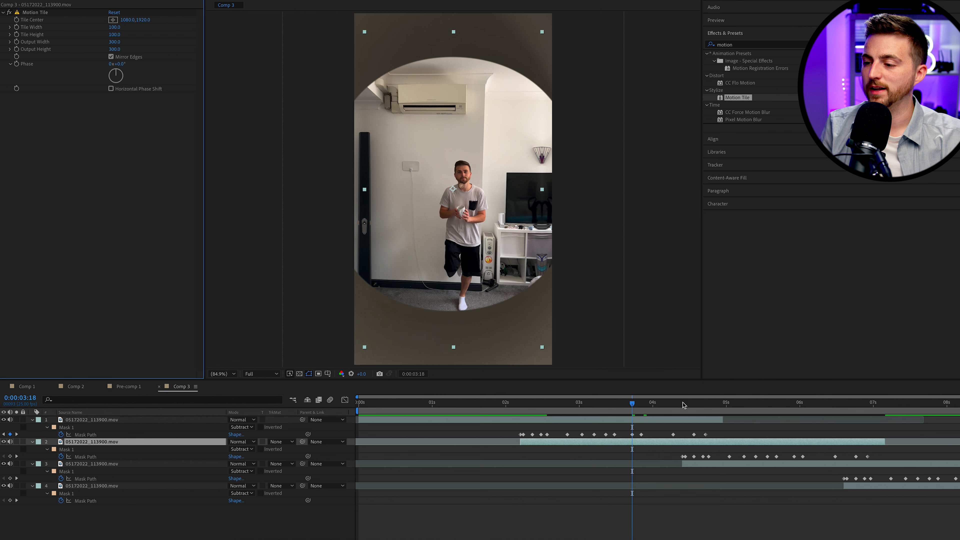
pyautogui.click(763, 465)
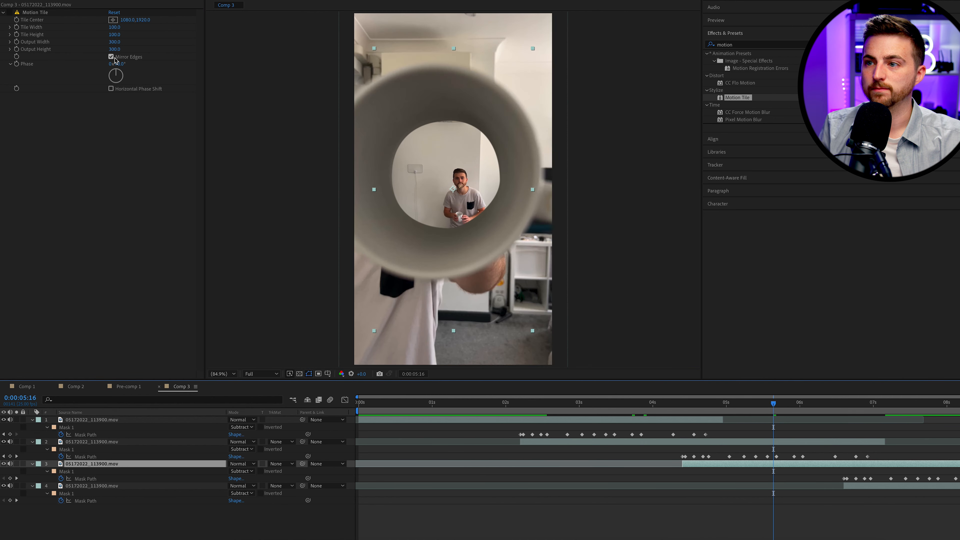